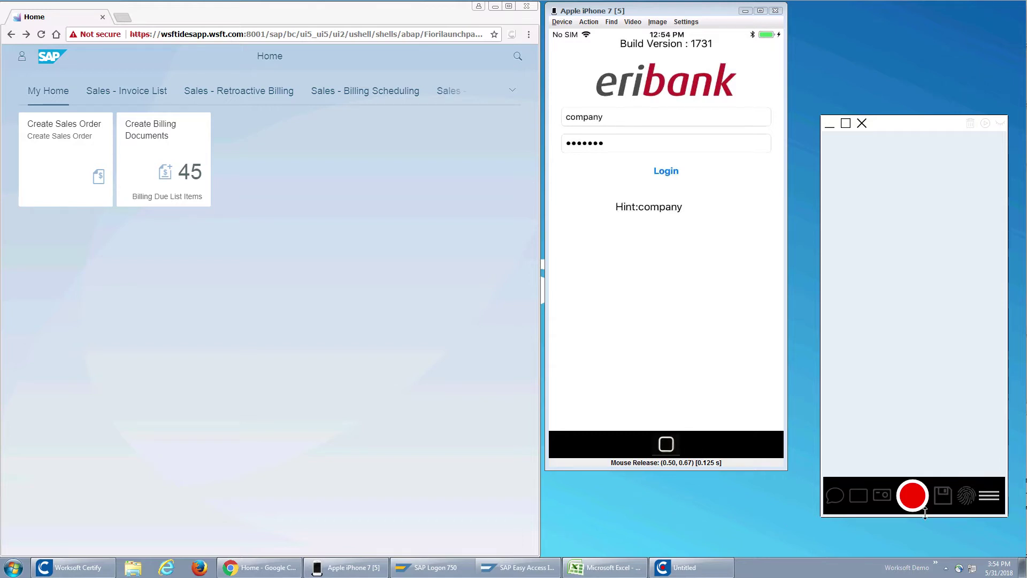
Step: Resume capturing in the recorder and launch the Create Sales Order app in Fiori
click(987, 496)
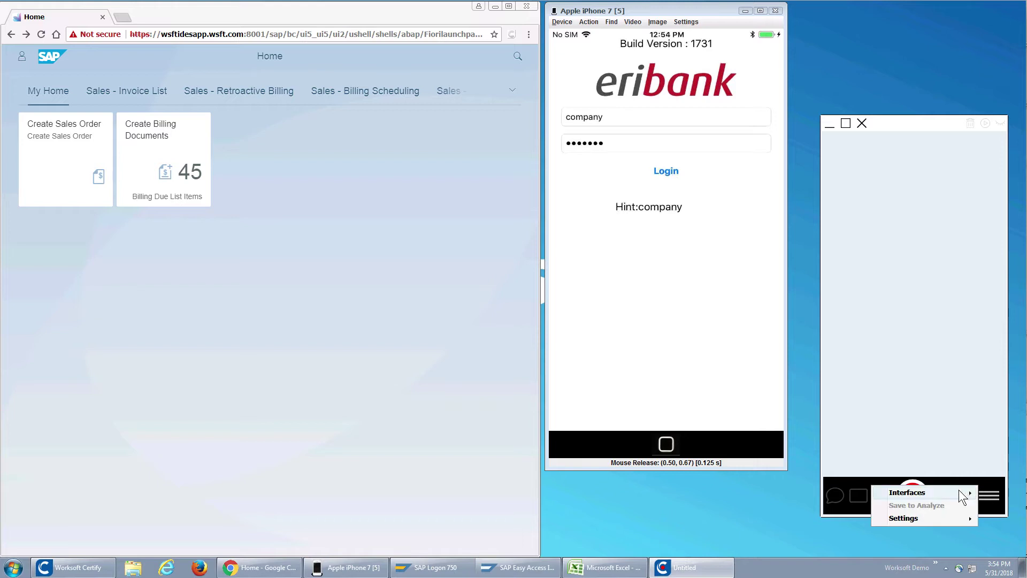
mouse_move(958, 490)
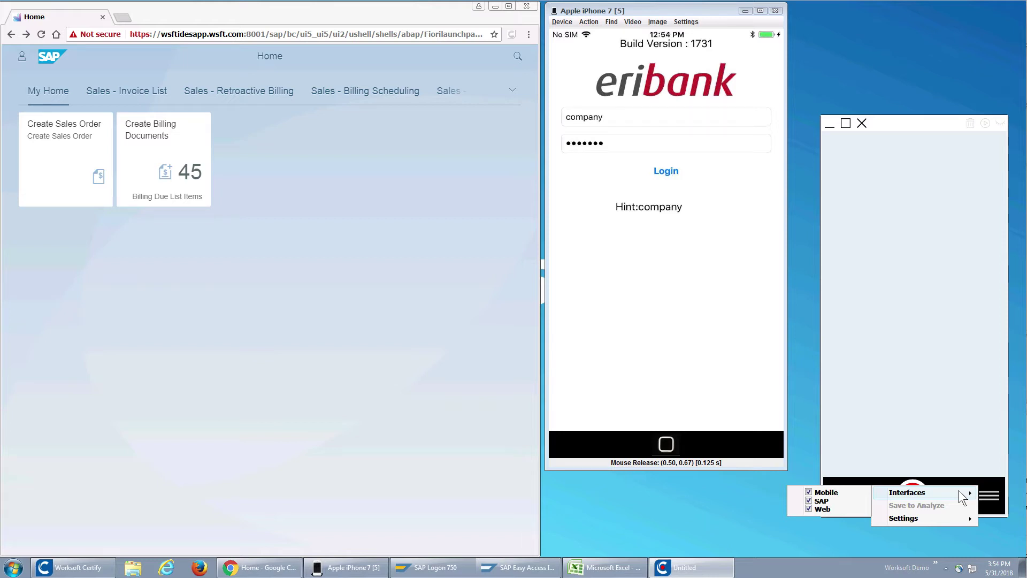
click(944, 457)
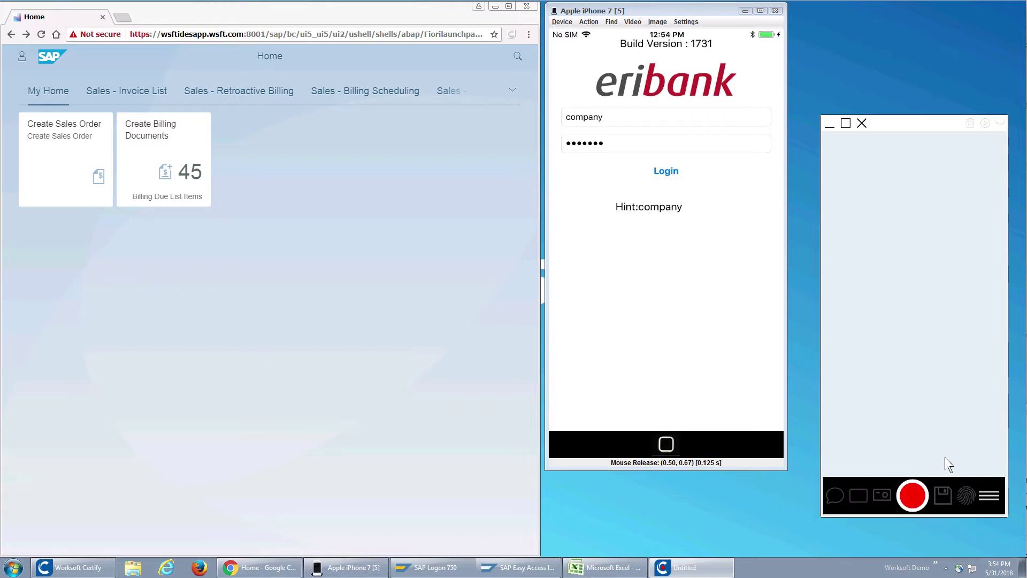
click(914, 496)
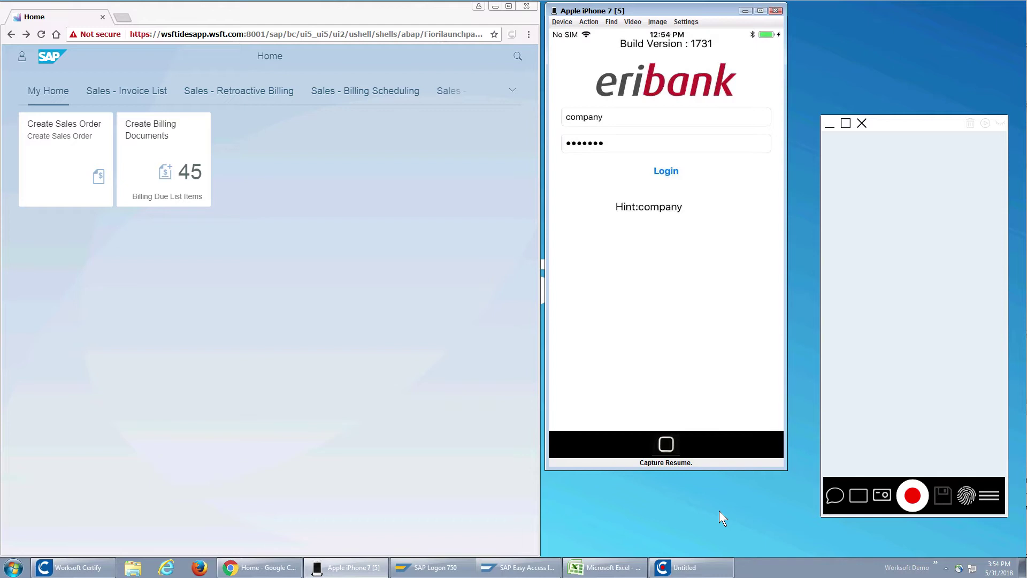
click(74, 169)
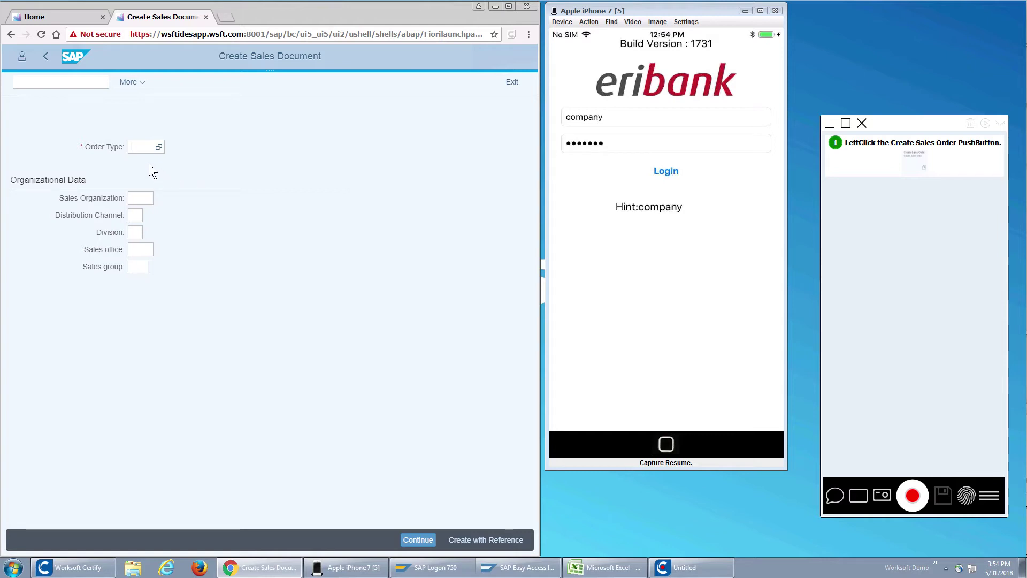
Step: Enter order type OR, sales organization 1710, channel 10, division 00, and continue
text(OR)
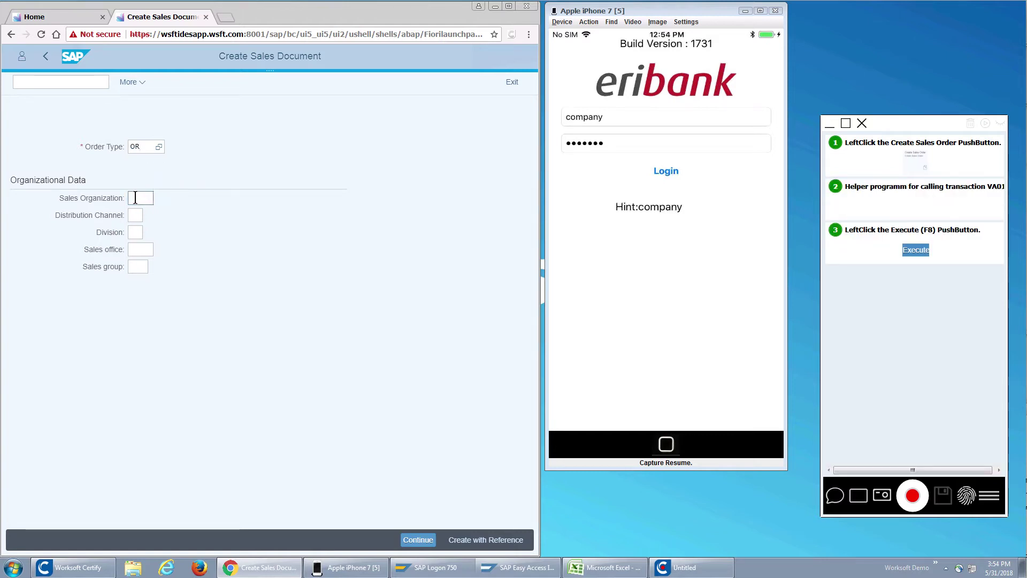
click(135, 198)
text(1710)
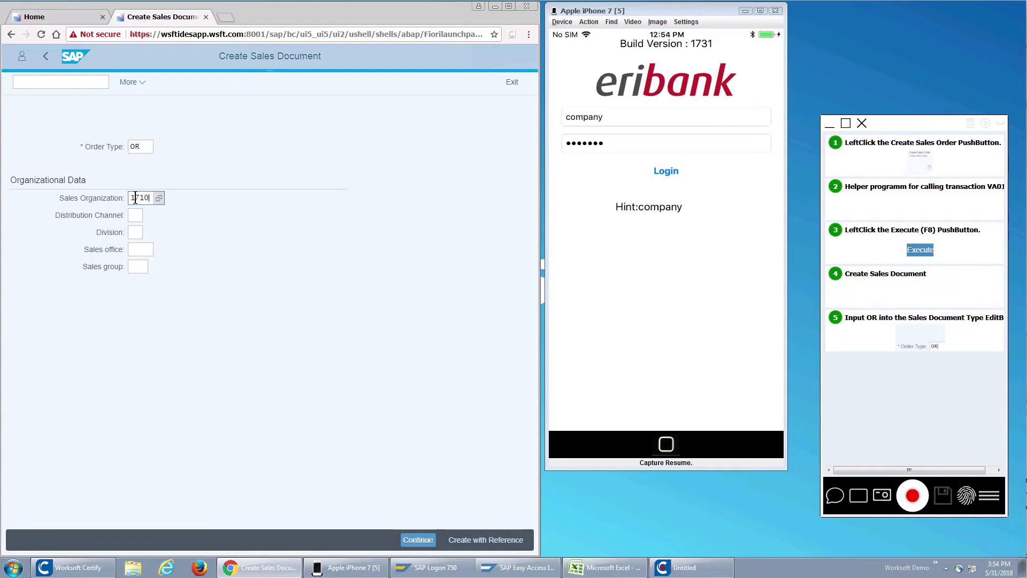
key(Return)
click(134, 216)
text(10)
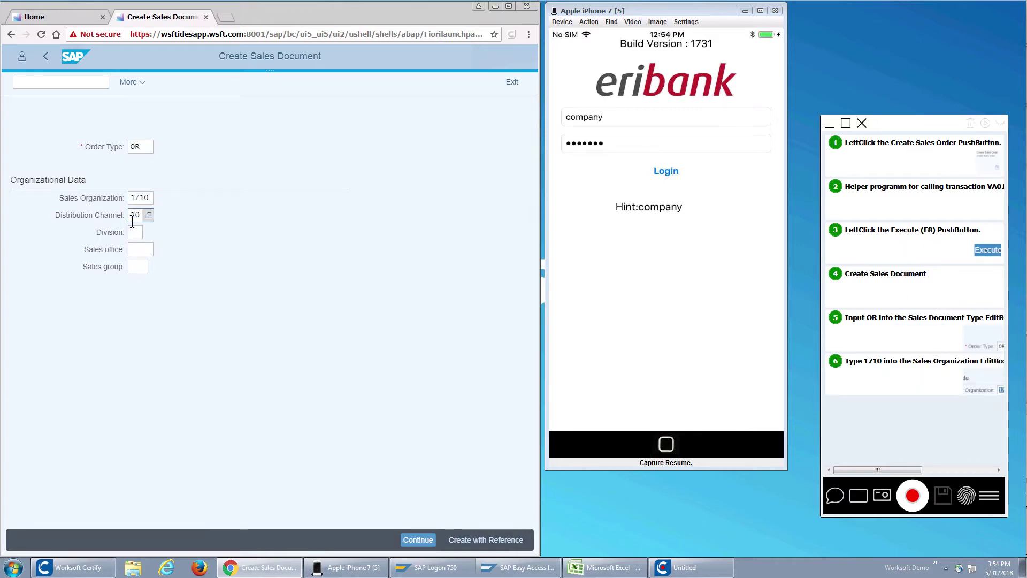
click(134, 230)
text(00)
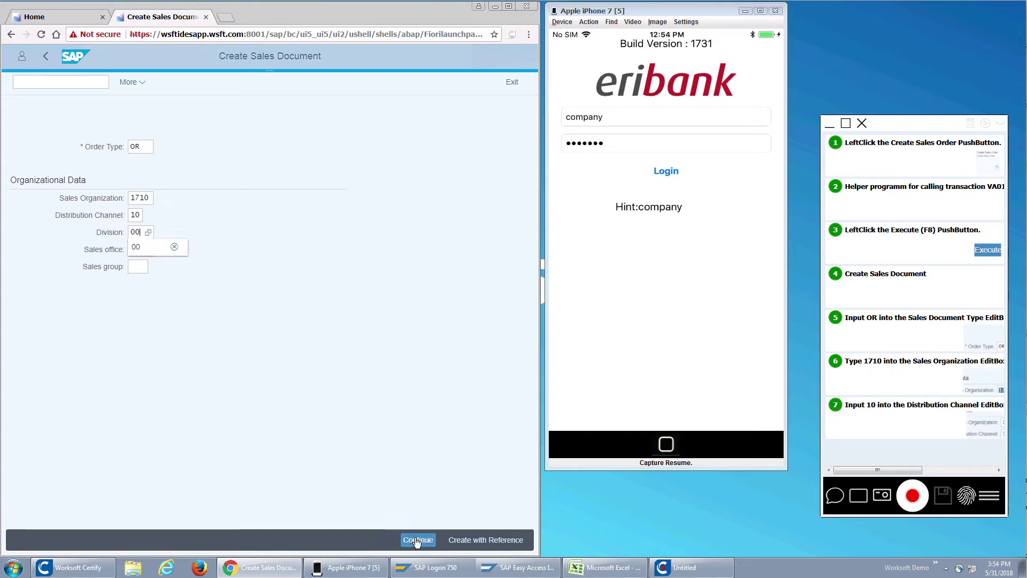
click(418, 540)
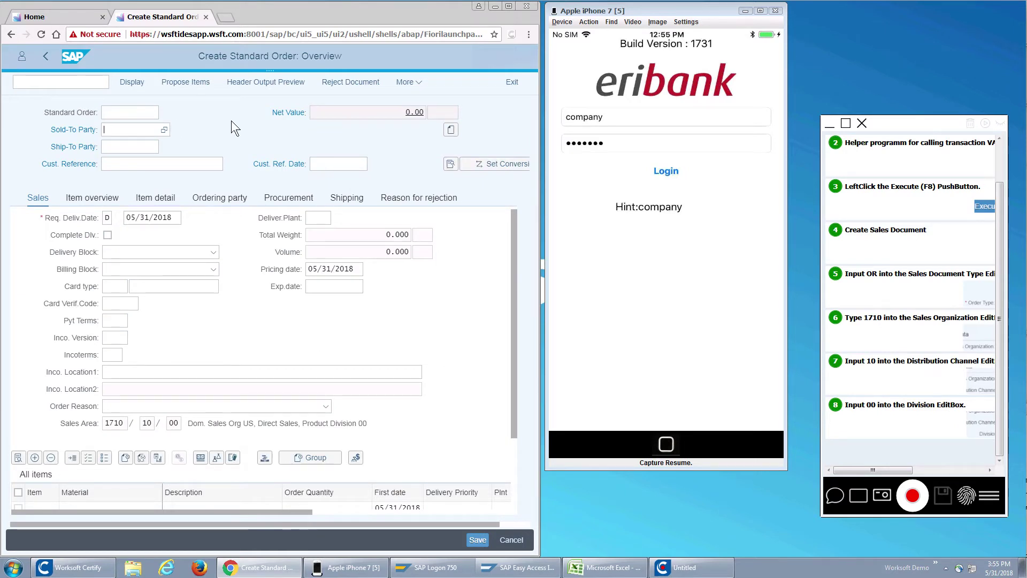
Step: Enter C-1000 as sold-to and ship-to party, reference PO1234 dated 05/30/2018, and apply
text(C-1000)
key(Tab)
key(Tab)
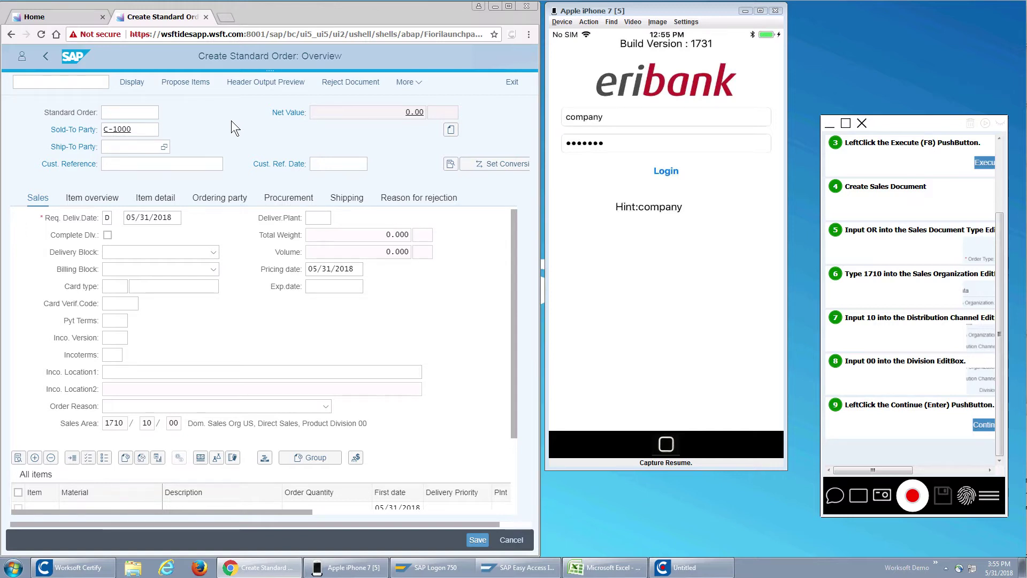
text(c-1000)
key(Tab)
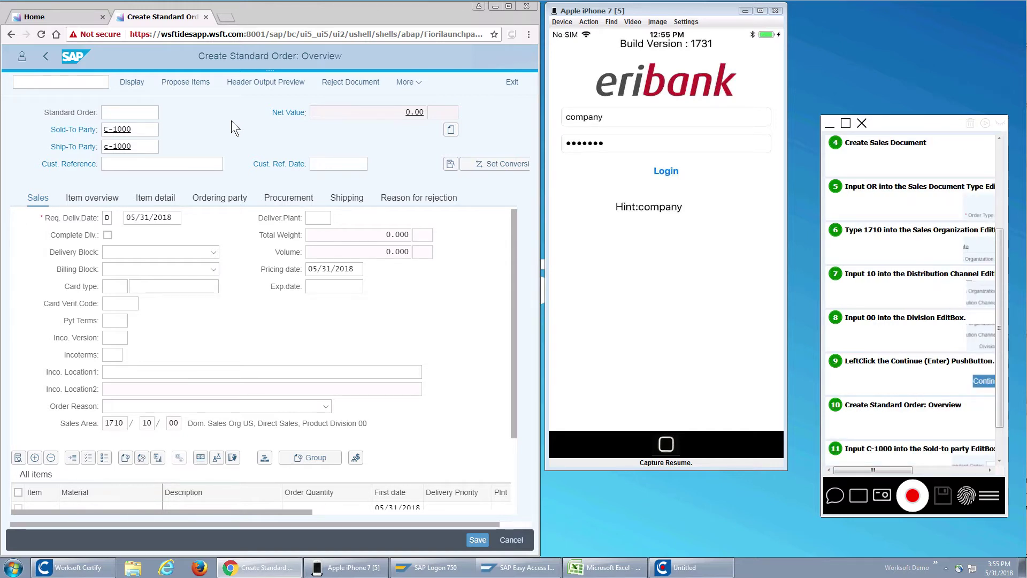
text(PO1234)
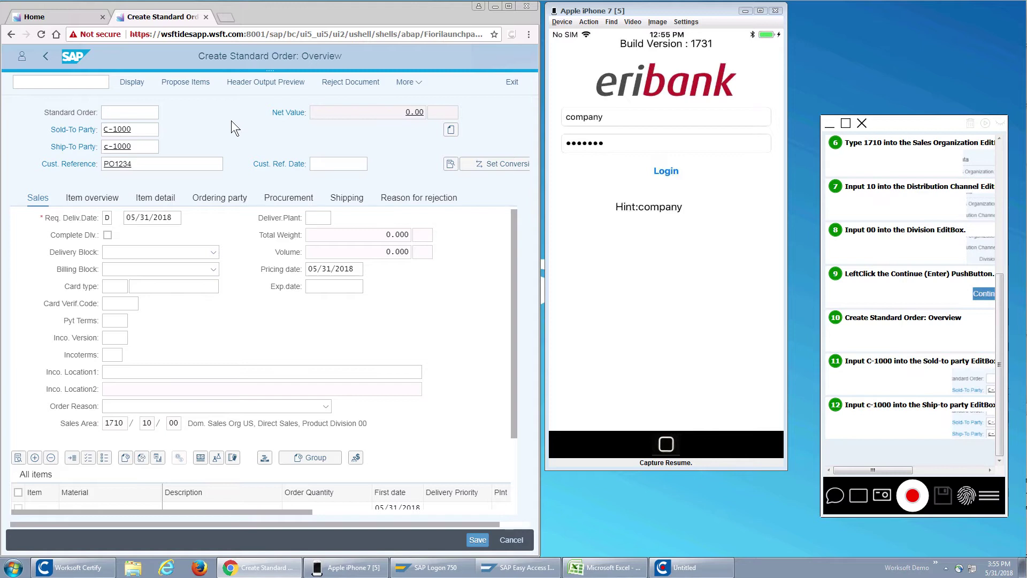
key(Tab)
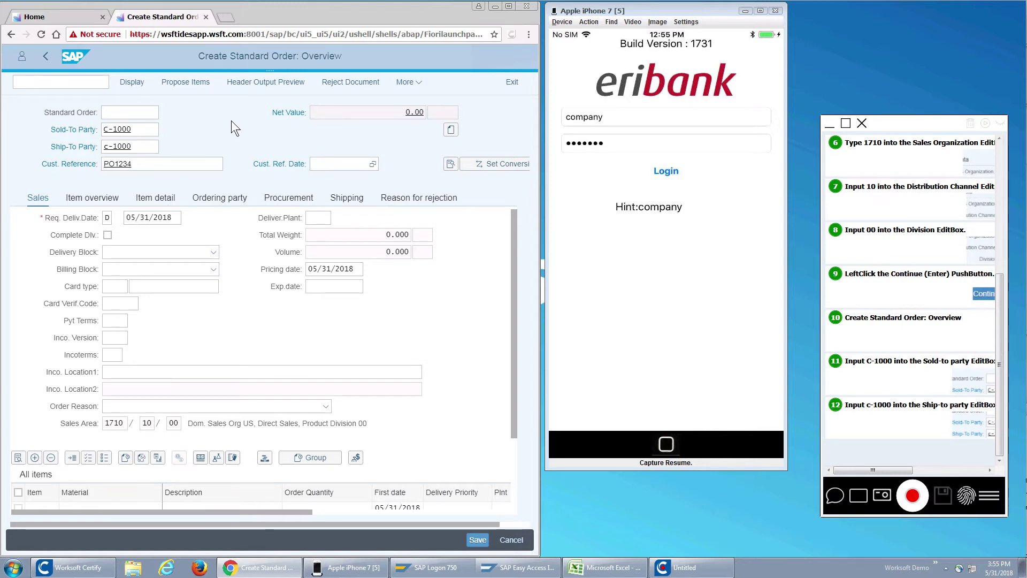
text(05/30/2018)
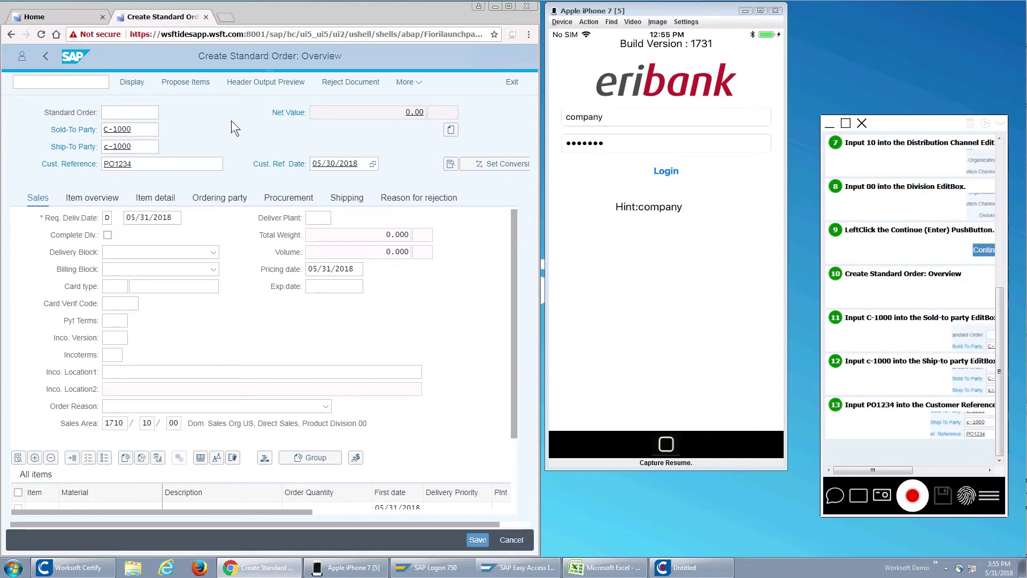
key(Return)
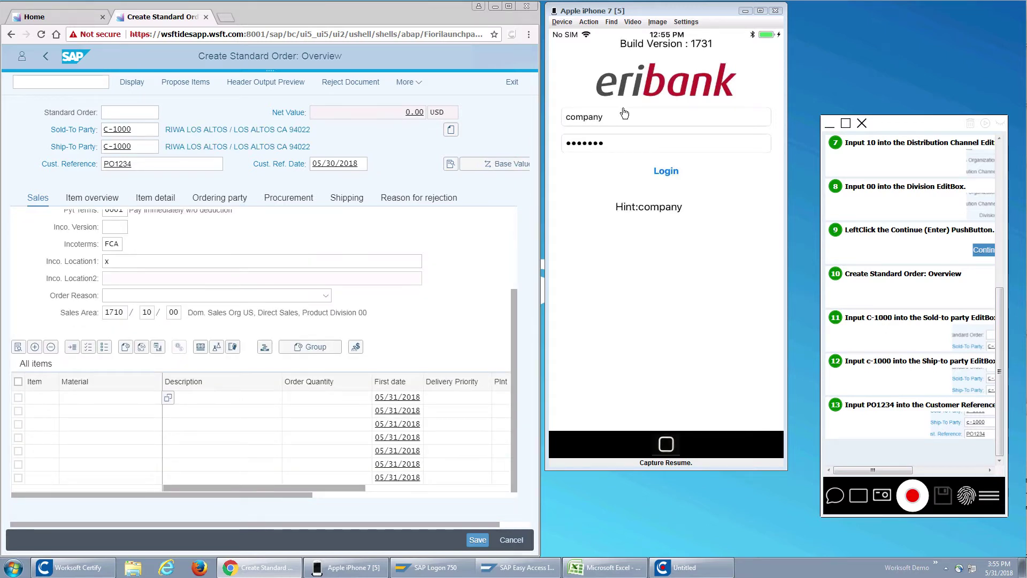
Step: Log in to eribank, open Make Payment, and fill in the recipient's phone number
click(667, 175)
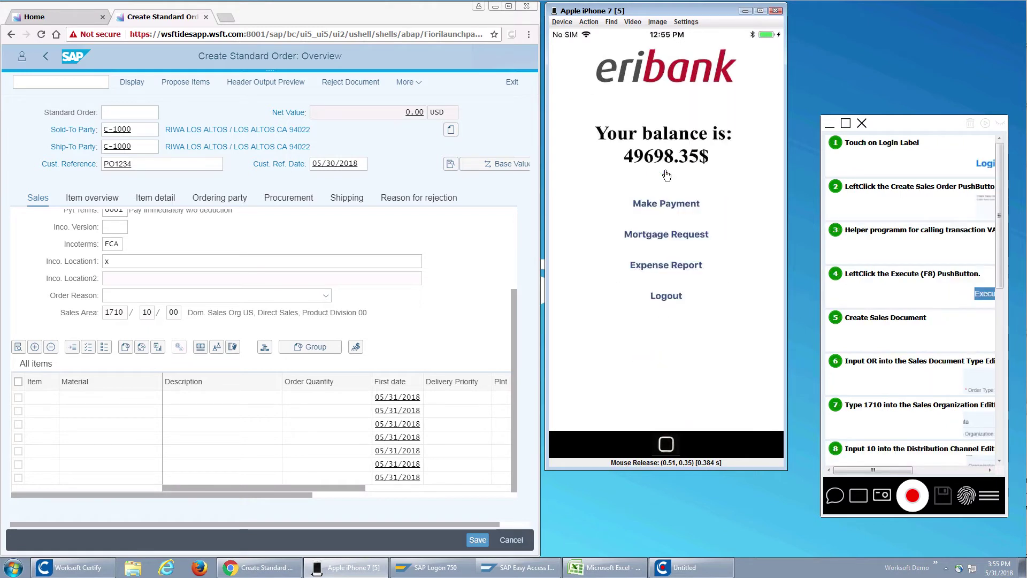
click(668, 206)
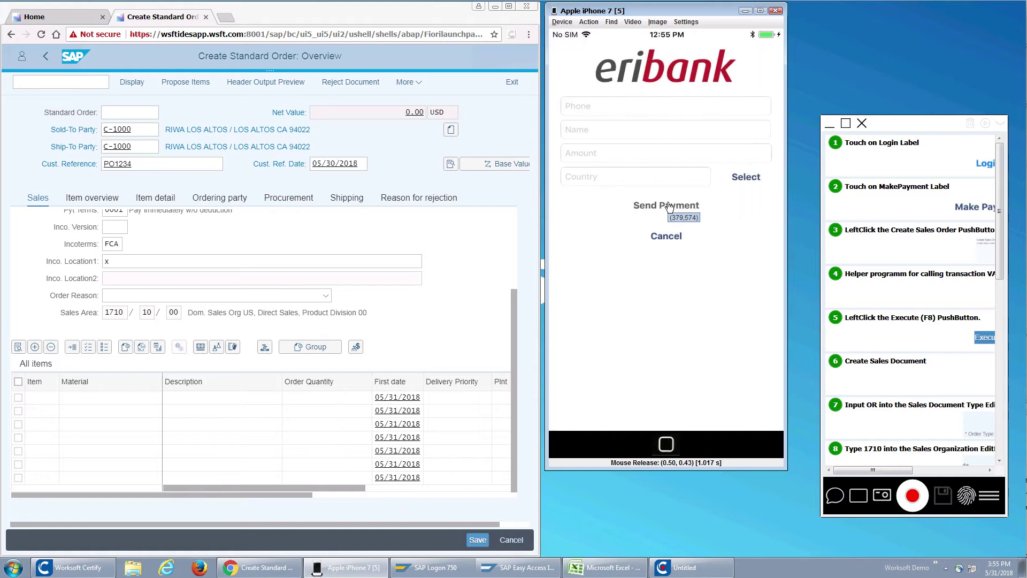
click(601, 109)
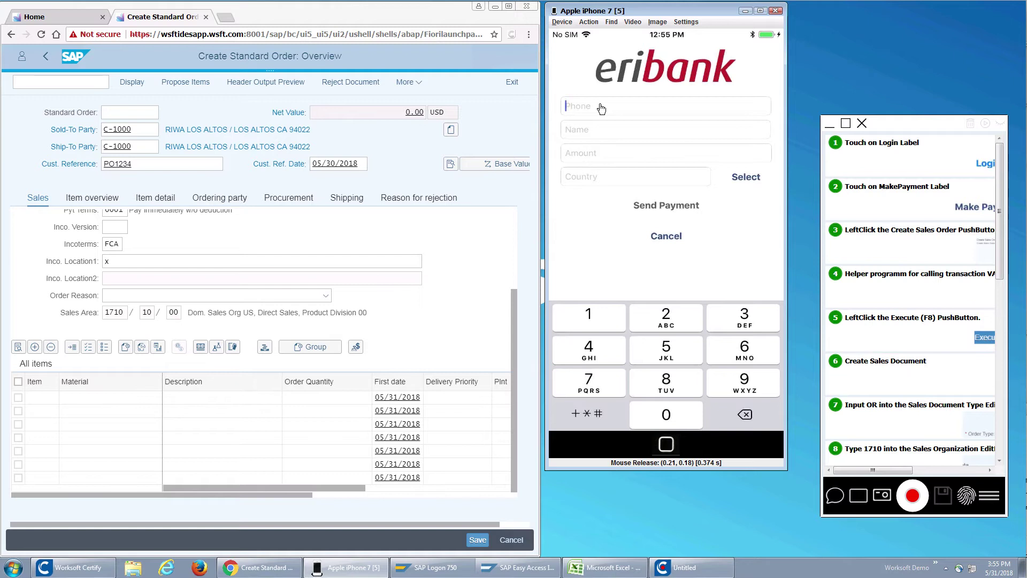
text(1245)
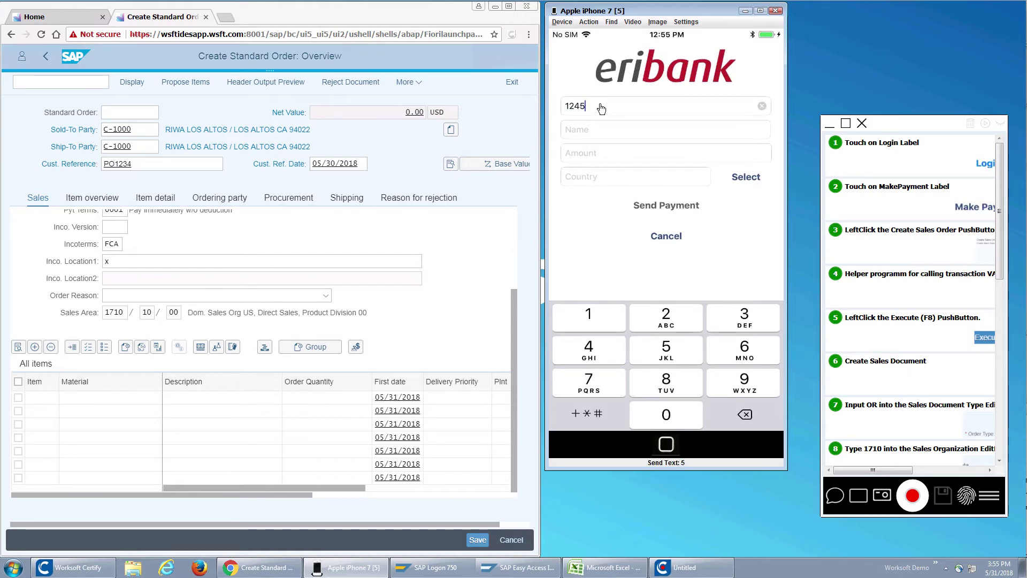
text(551212)
click(599, 133)
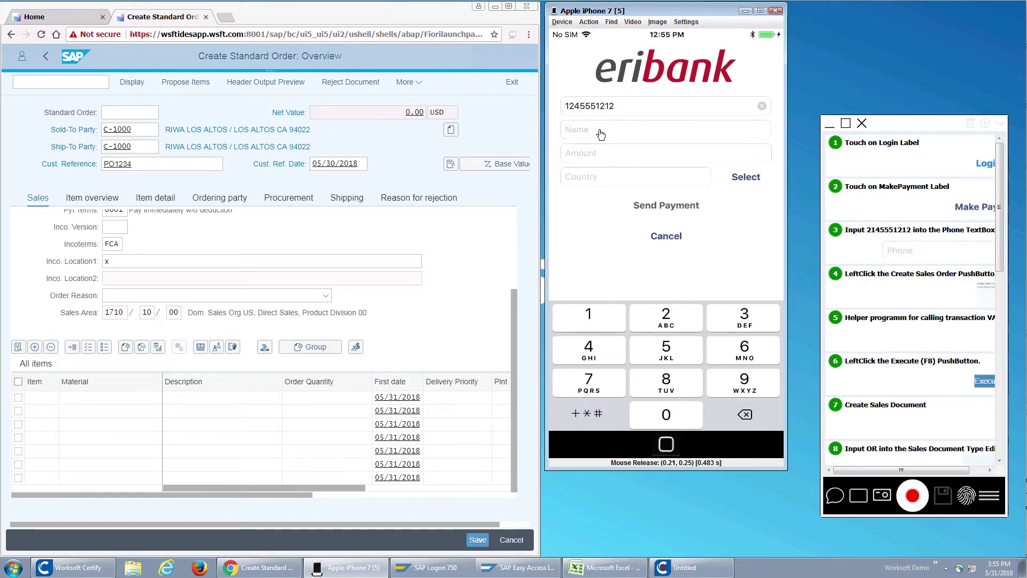
Step: Enter the recipient's name, amount 20.00 and country USA, then send and confirm the payment
text(chr)
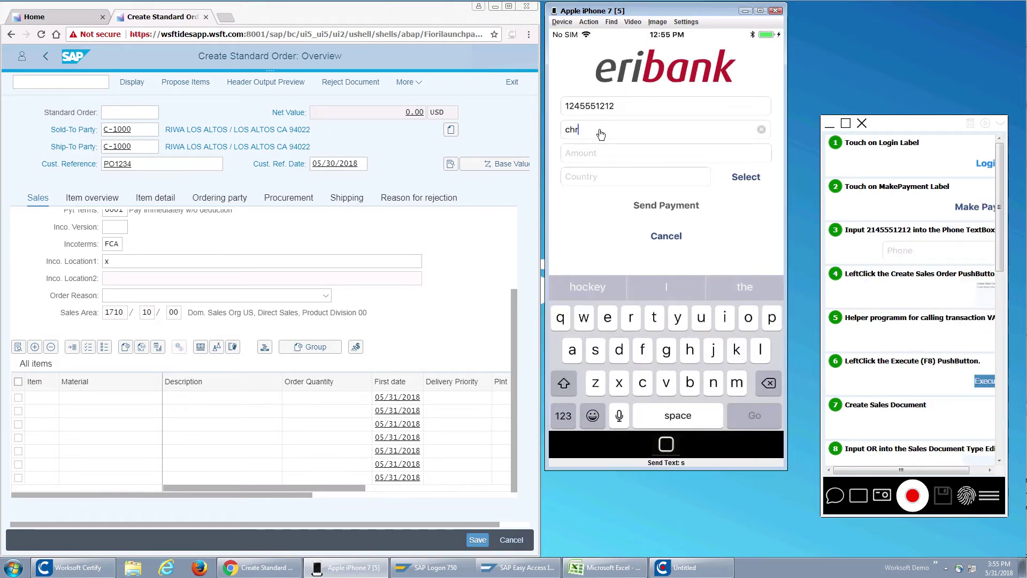
text(is cash)
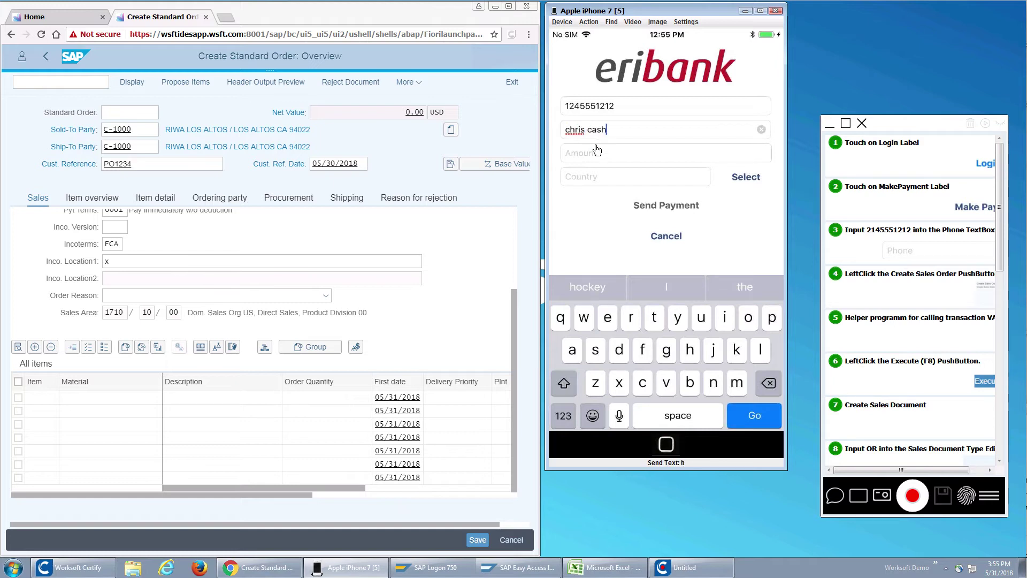
click(598, 154)
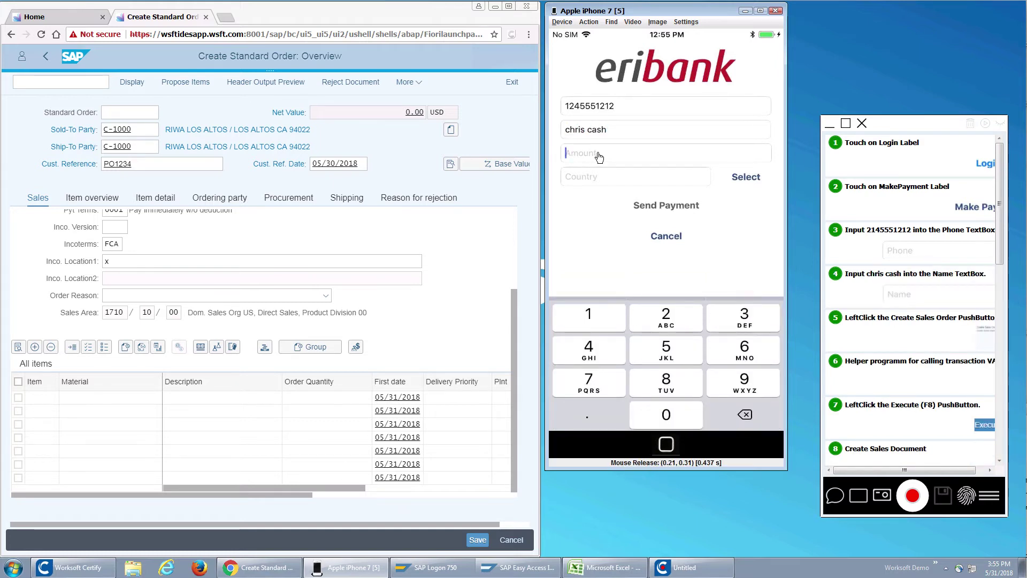
text(20.00)
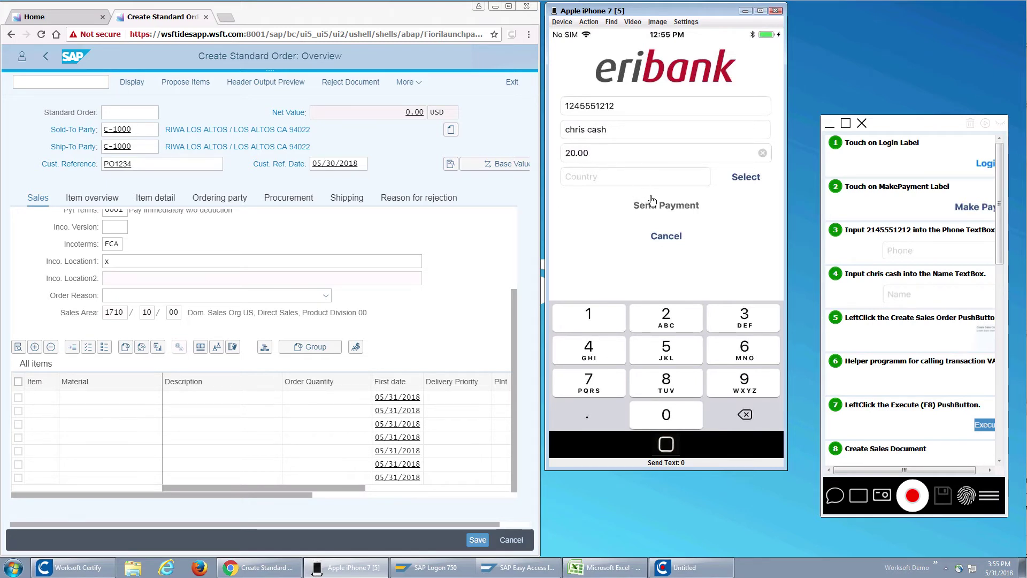
click(746, 178)
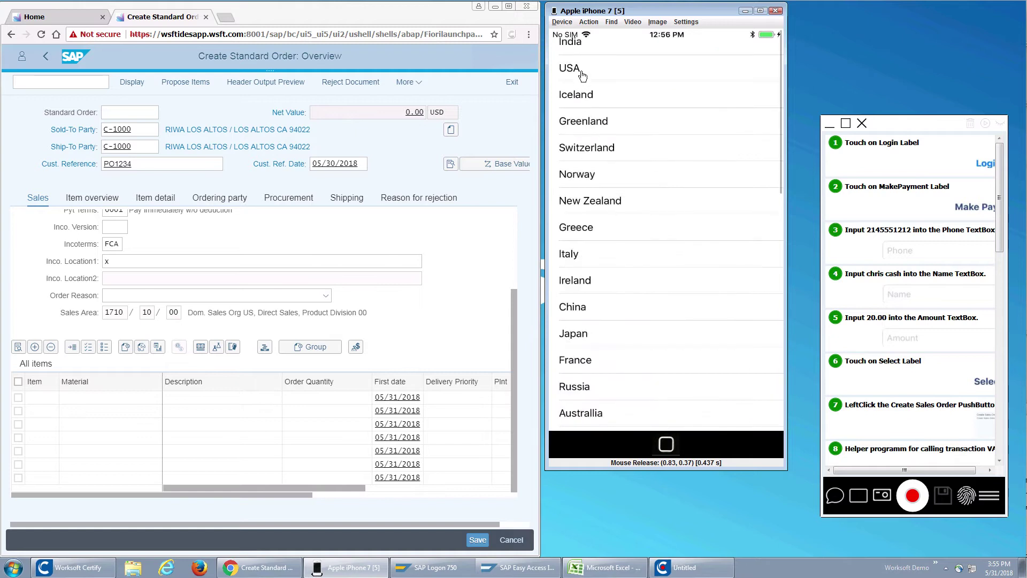
click(582, 71)
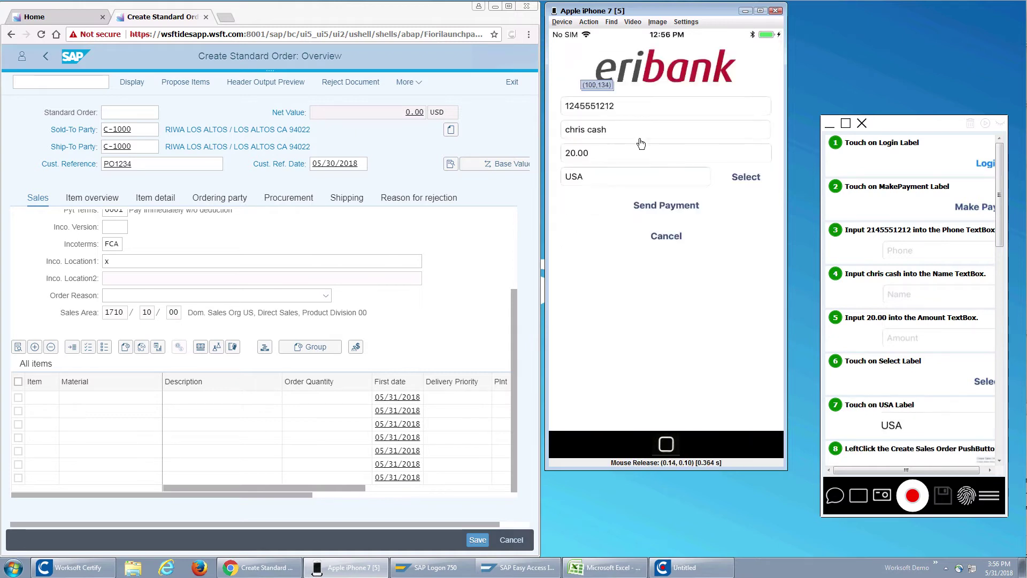
click(671, 211)
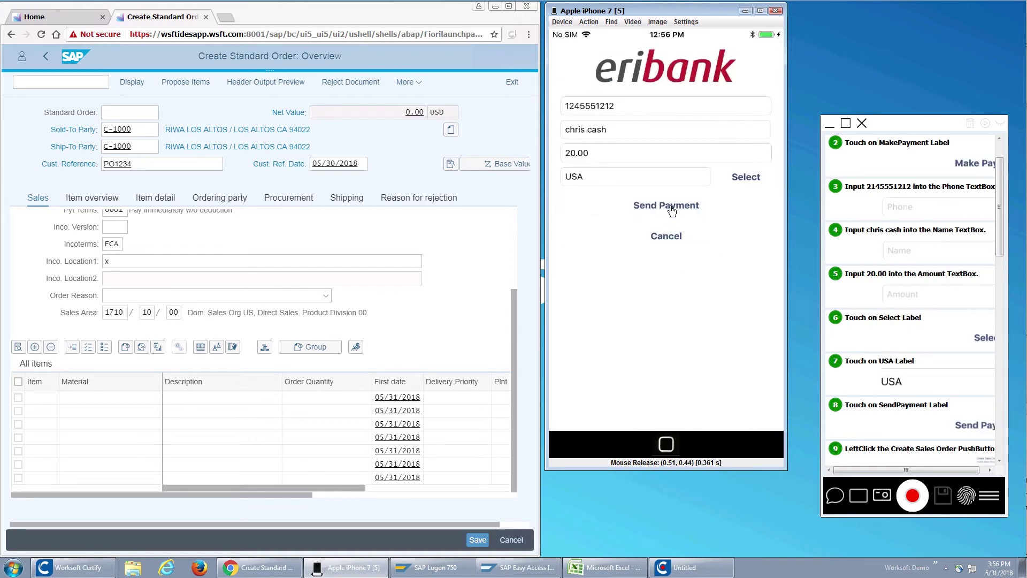
click(624, 260)
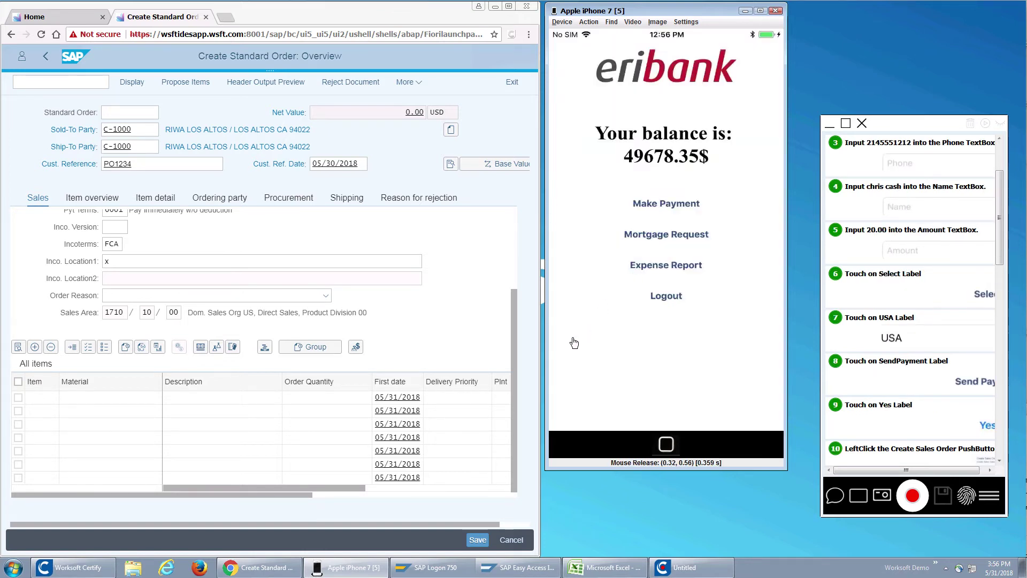
Step: Run /nVA01 and start an order with type OR and sales area data for organization 1710
mouse_move(533, 571)
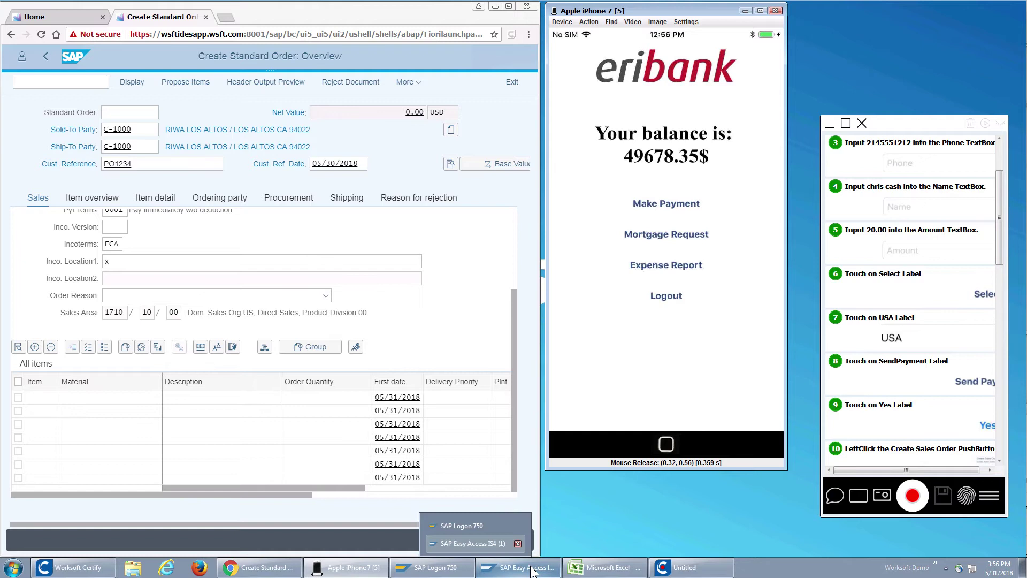
click(471, 543)
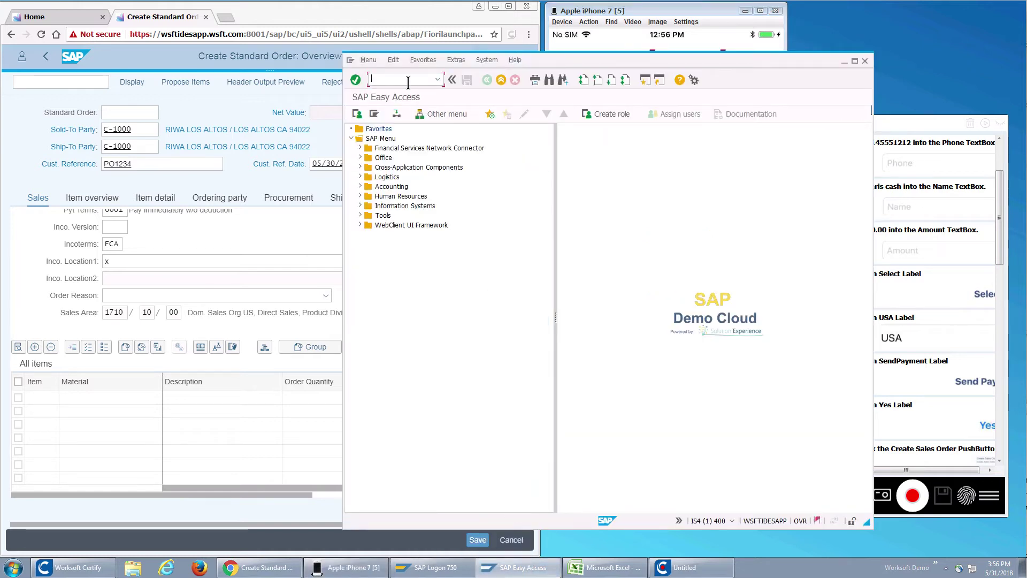
text(/)
key(BackSpace)
text(/nVA01)
key(Return)
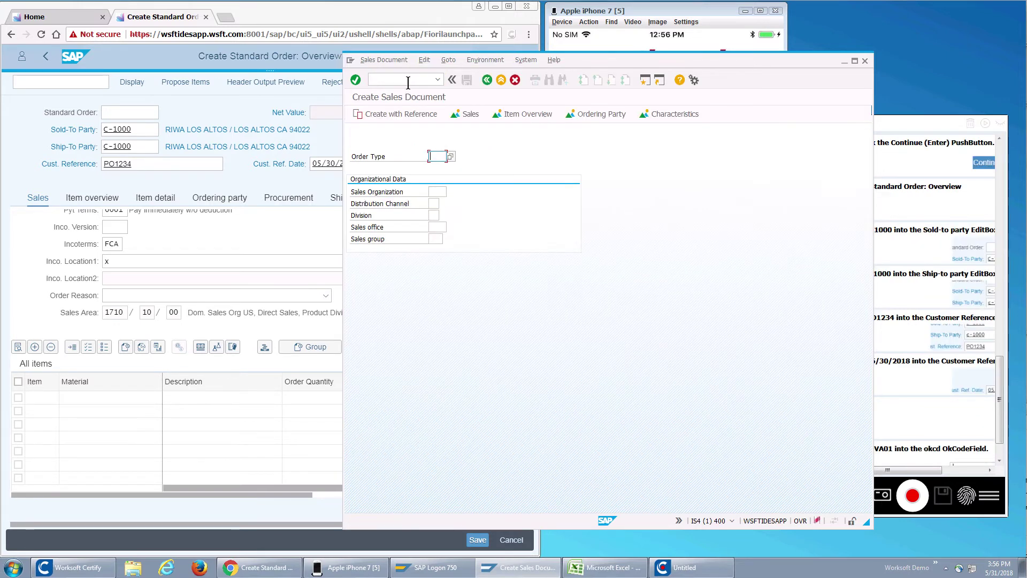
text(OR)
key(Tab)
text(1710)
text(10)
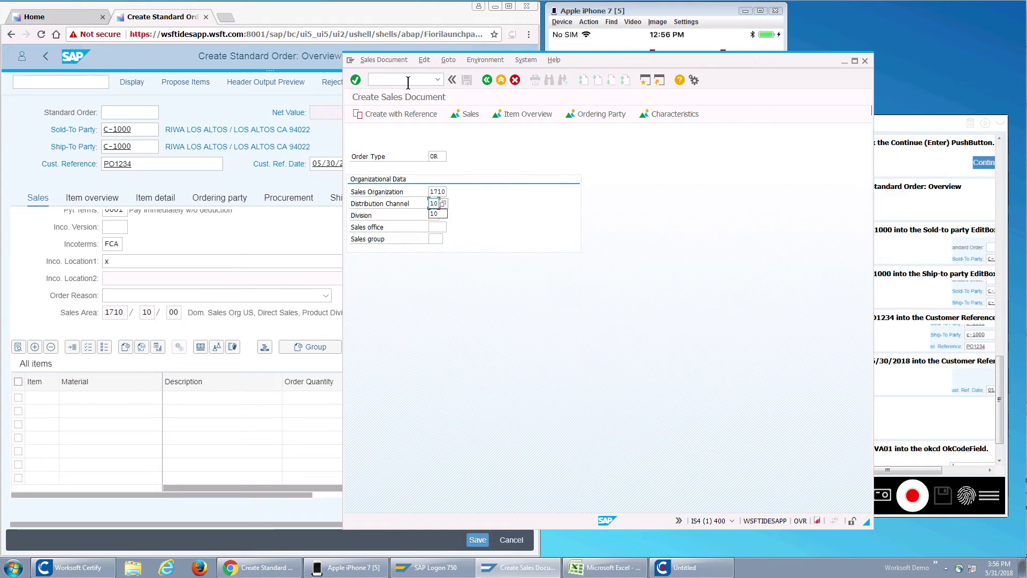
text(00)
key(Return)
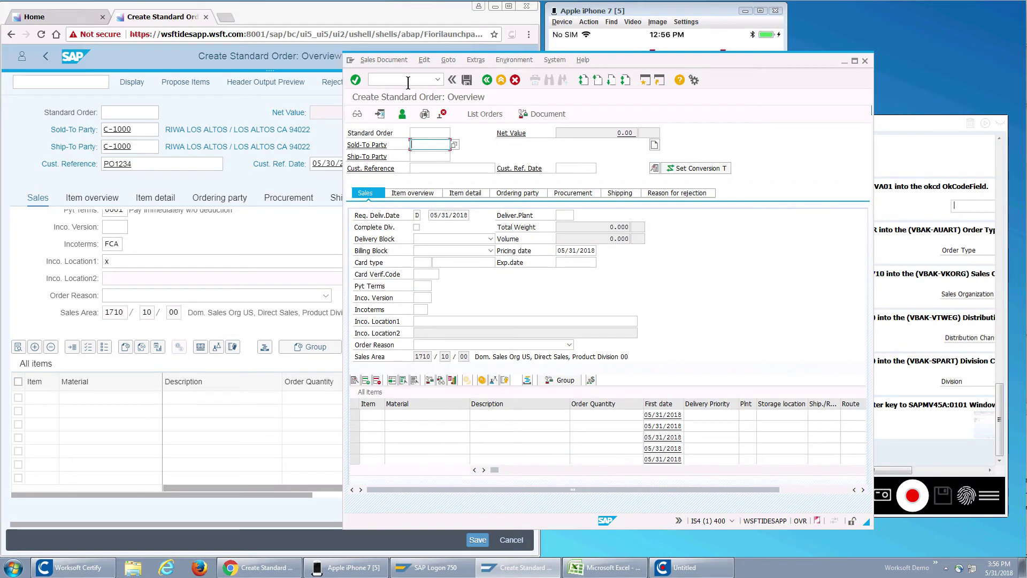
Step: Enter C-1000 as sold-to and ship-to party, reference PO12345 dated 05/30/2018
text(C-1000)
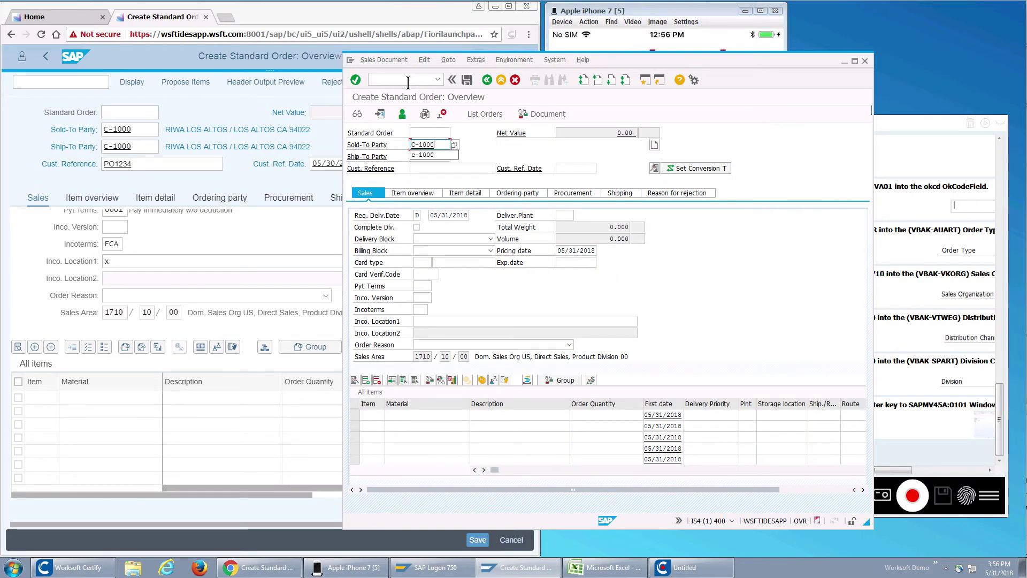
key(Tab)
key(Tab)
text(C-1000)
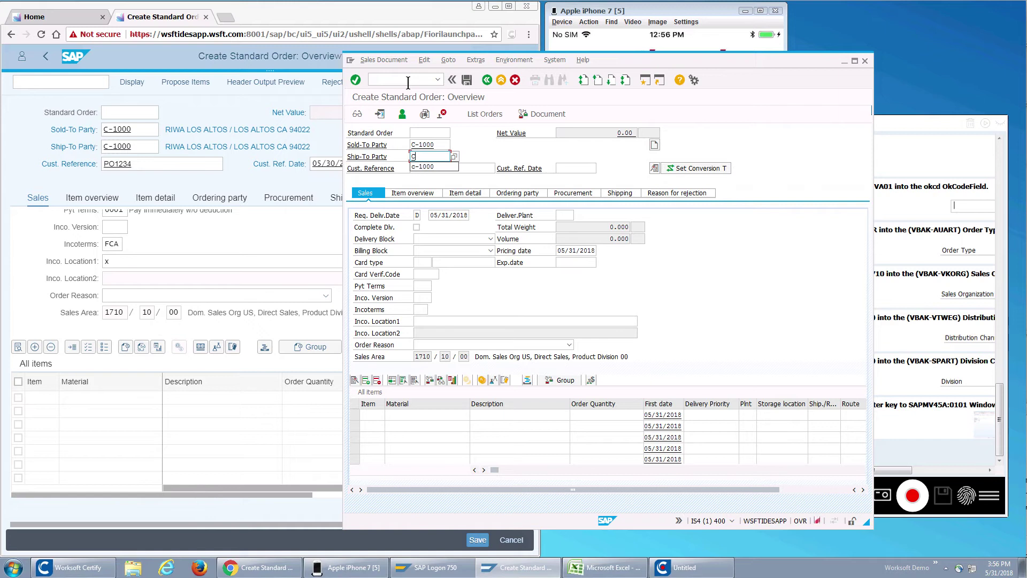
key(Tab)
key(Tab)
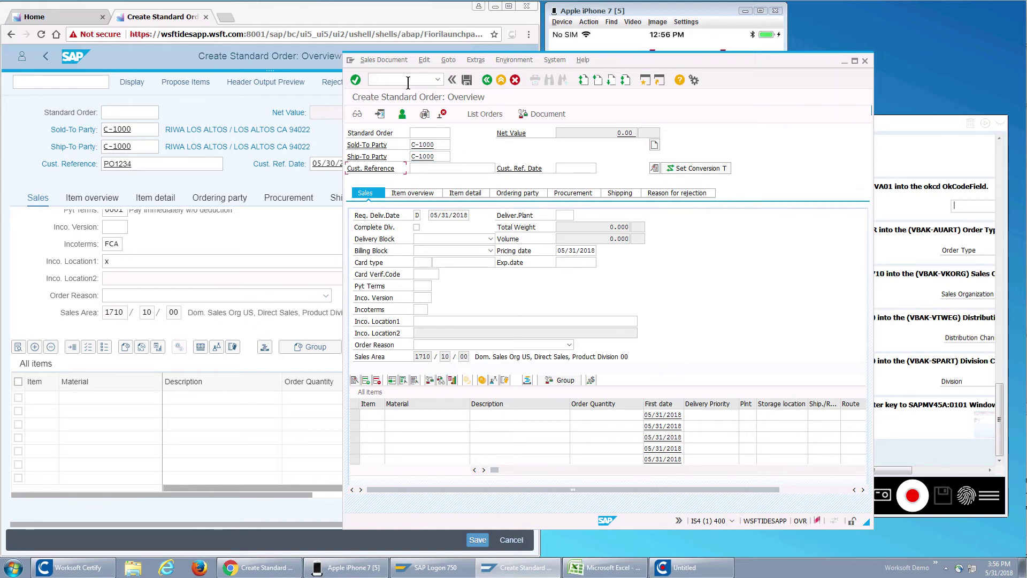
text(PO123456)
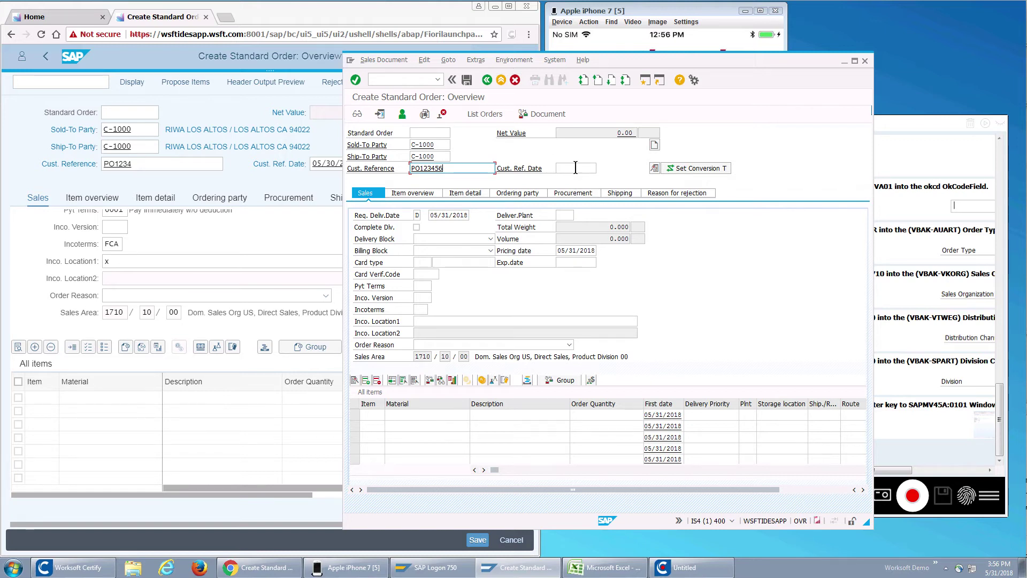
click(575, 168)
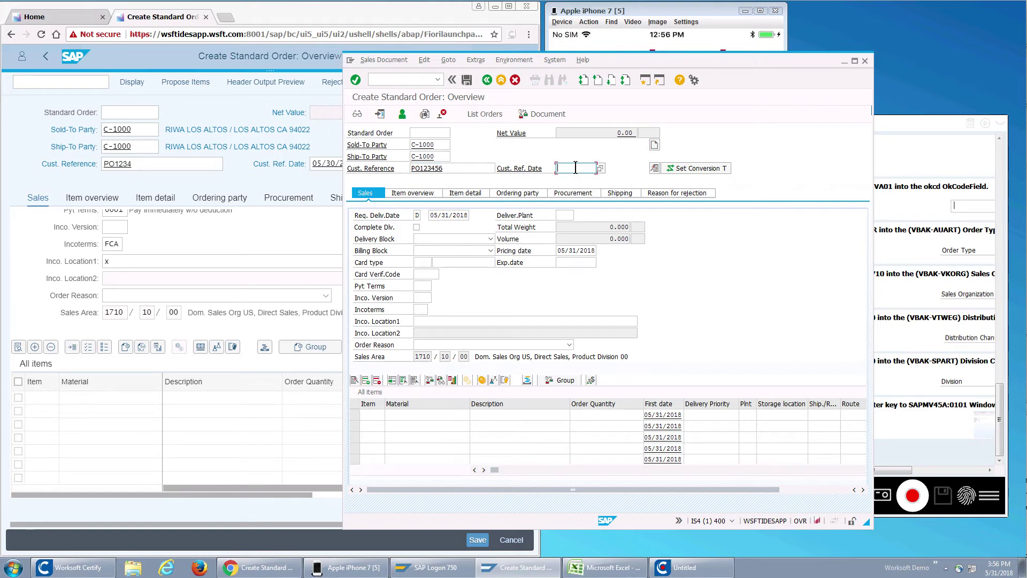
text(05/30/2018)
Step: Add item material TG22 with quantity 1 and process it to fetch its details
click(423, 415)
text(TG22)
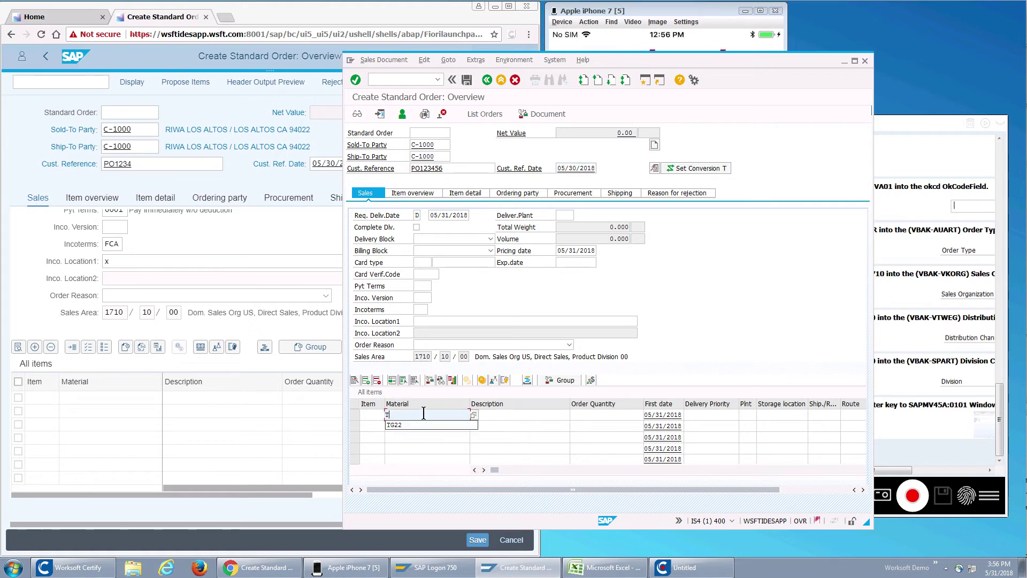
click(616, 415)
text(1)
key(Return)
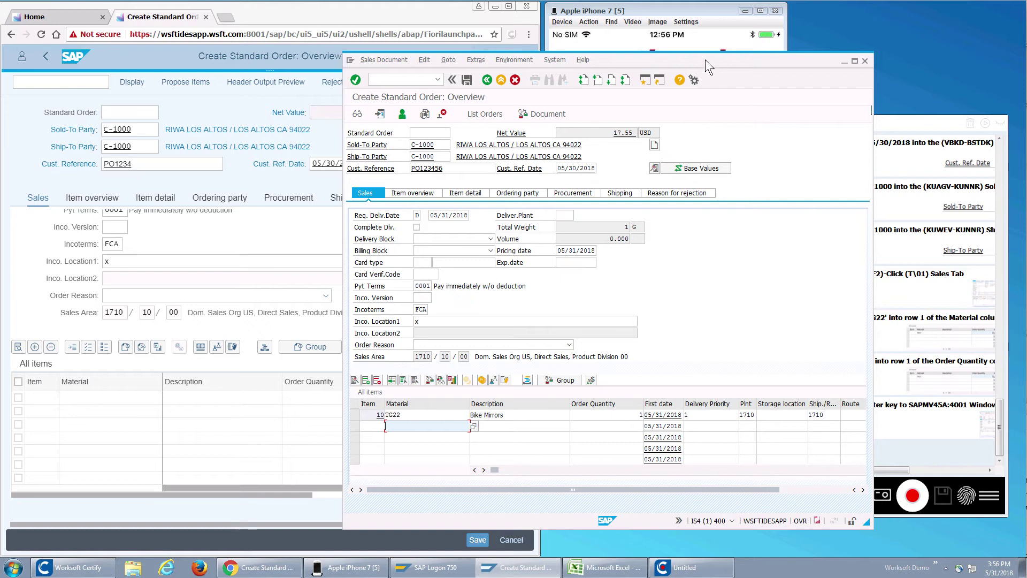
drag(705, 59, 628, 46)
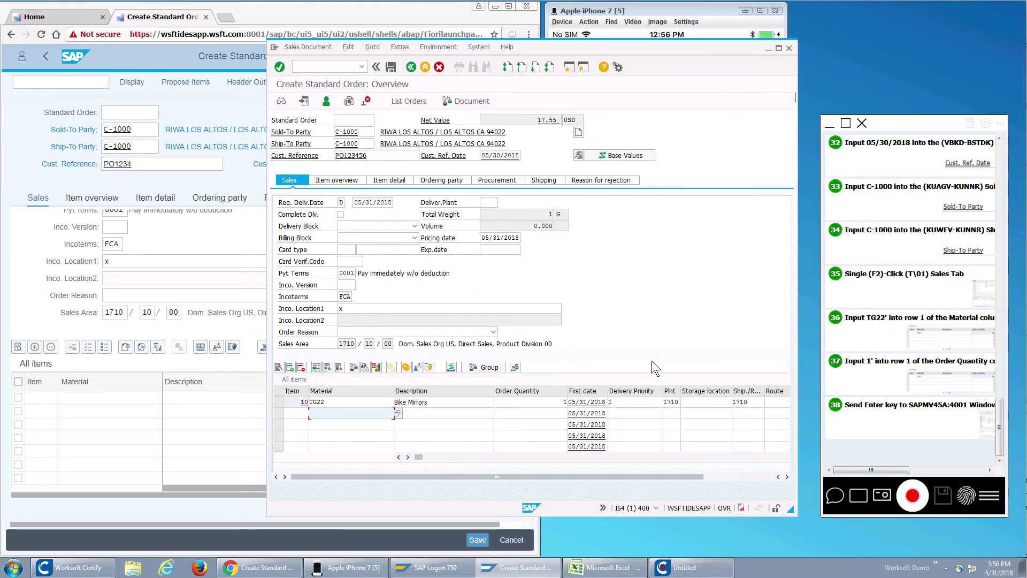
Step: Save the standard order and log a check of the save confirmation message in the recorder
click(390, 67)
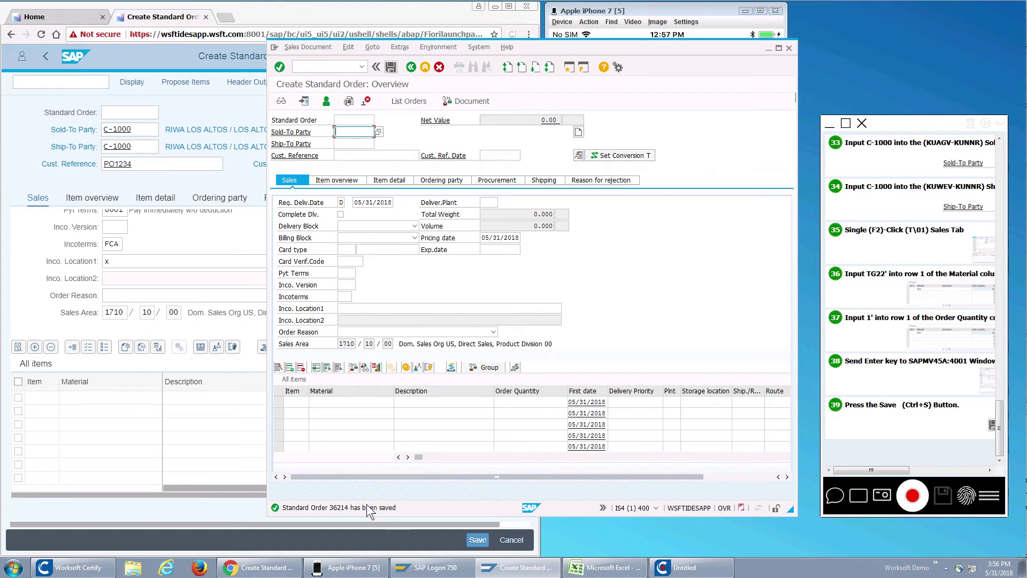
click(966, 497)
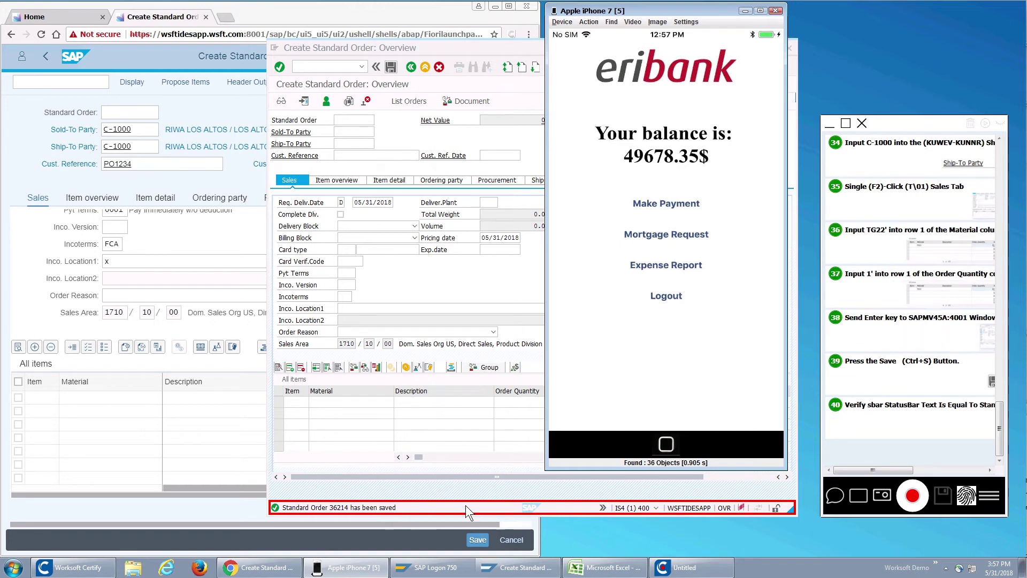
click(964, 494)
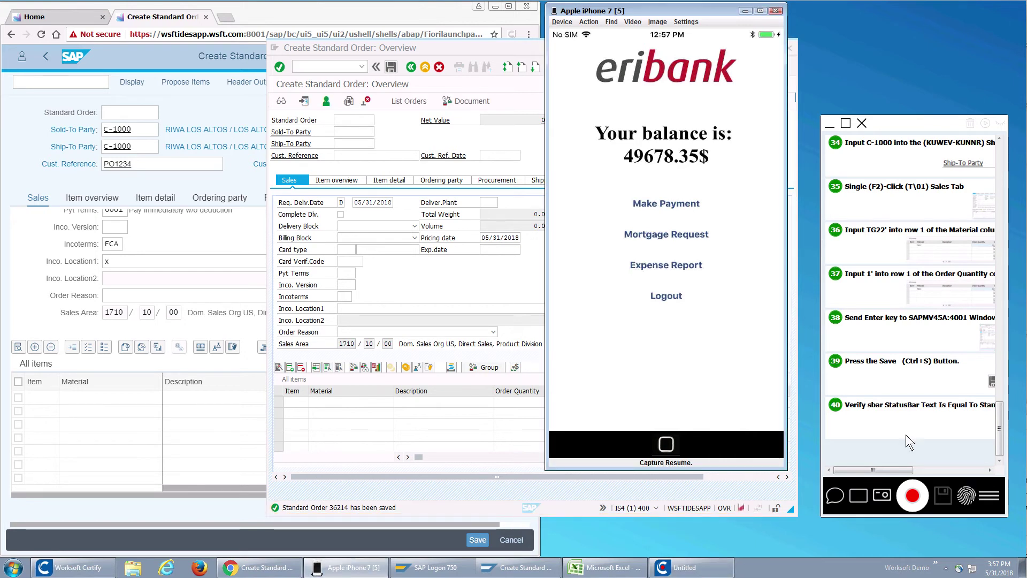
click(271, 15)
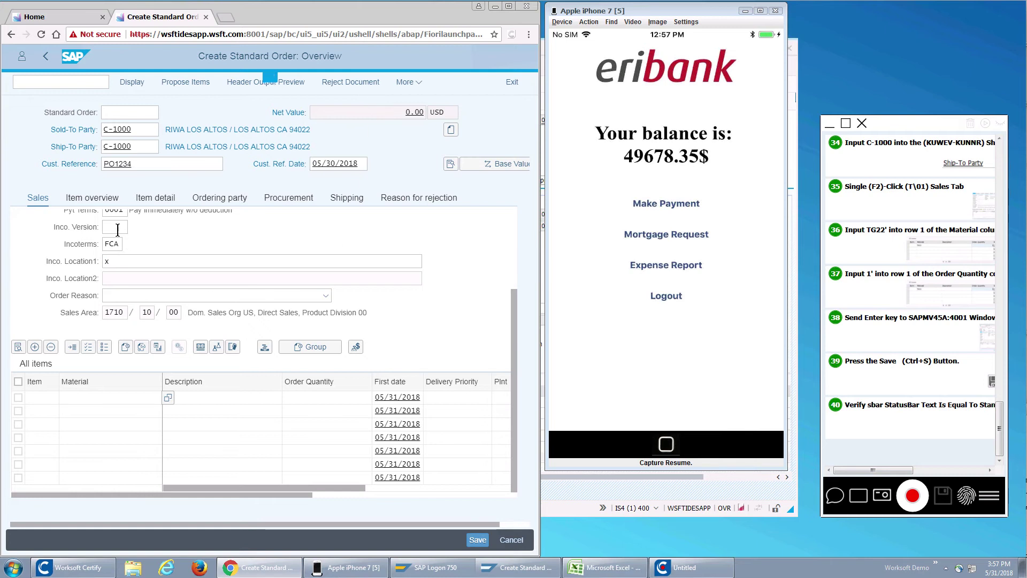
Step: Pause capture, focus the iPhone simulator, and bring the Material_Price.xlsx workbook forward
click(964, 496)
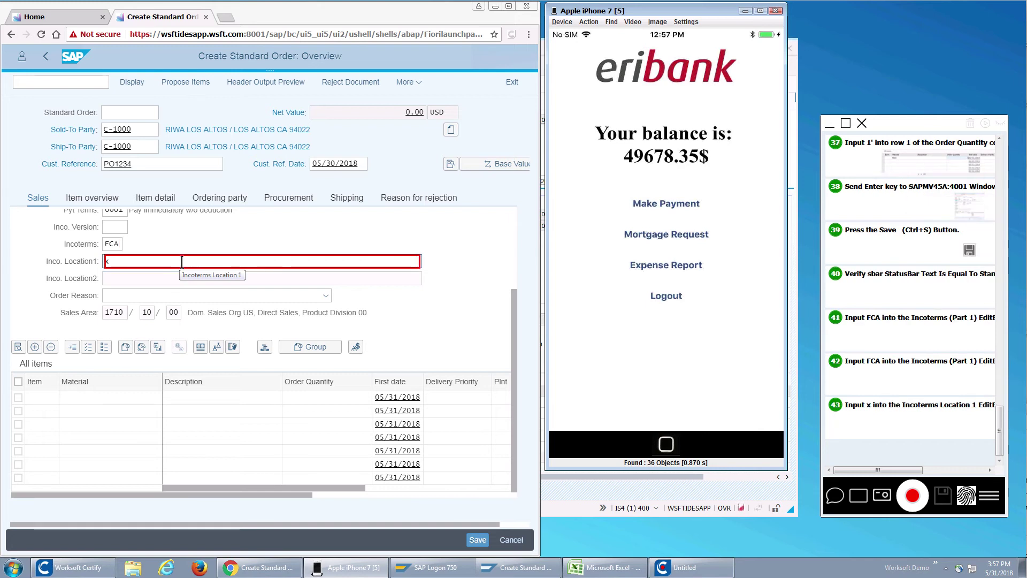
click(967, 495)
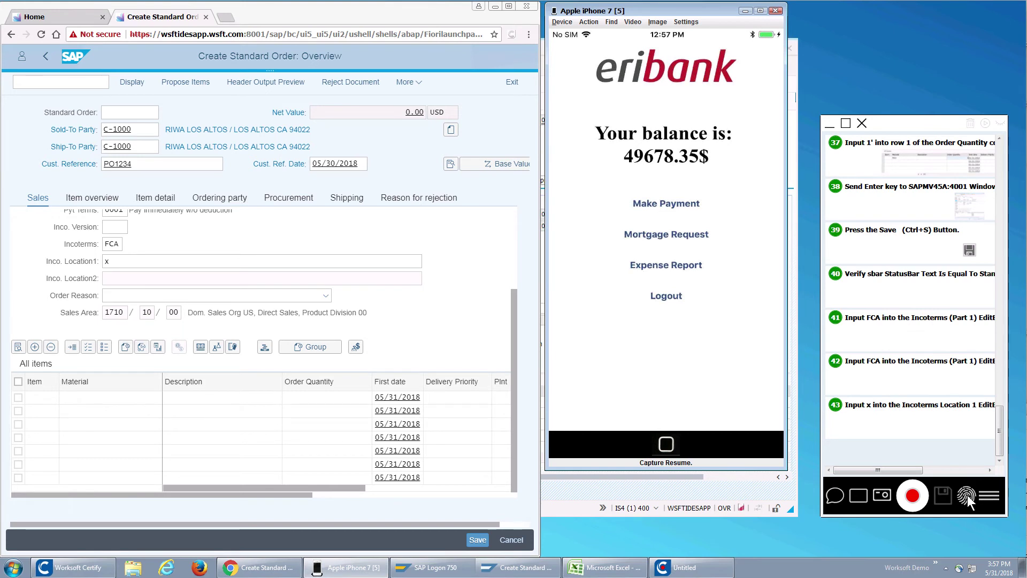
click(575, 561)
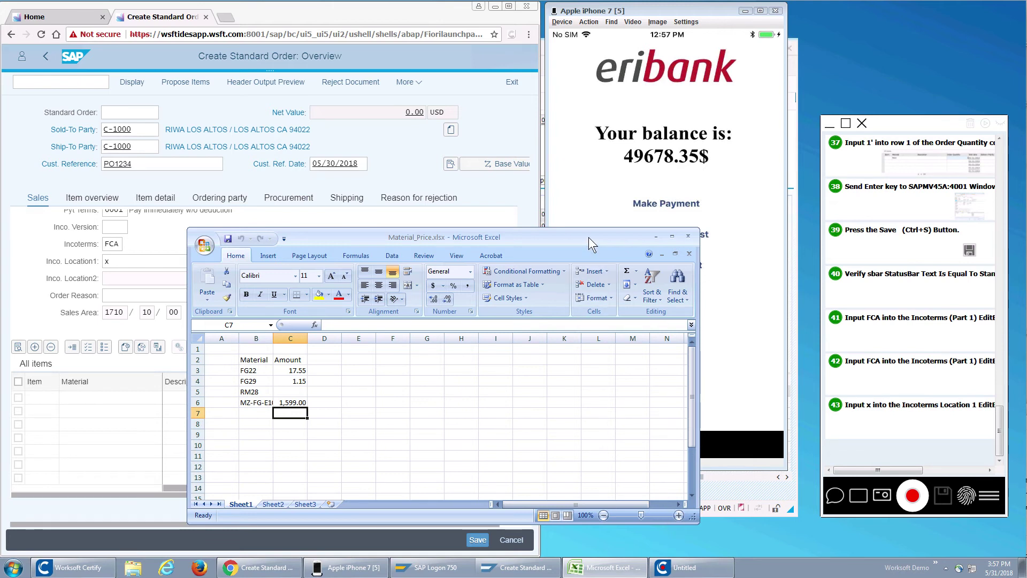
Step: Add a 'Verify price in excel' business activity step in the recorder
drag(588, 236, 588, 155)
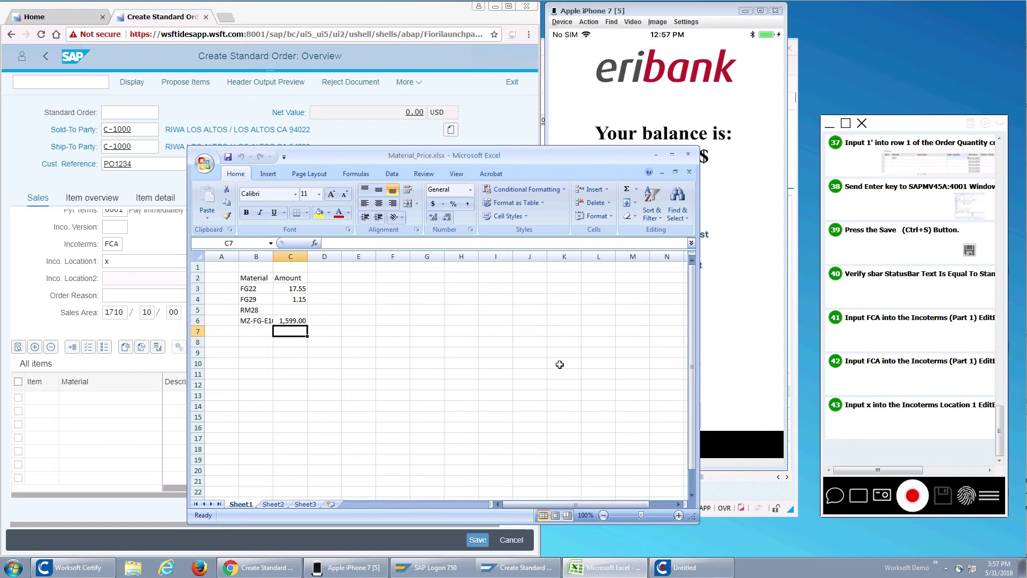
click(859, 496)
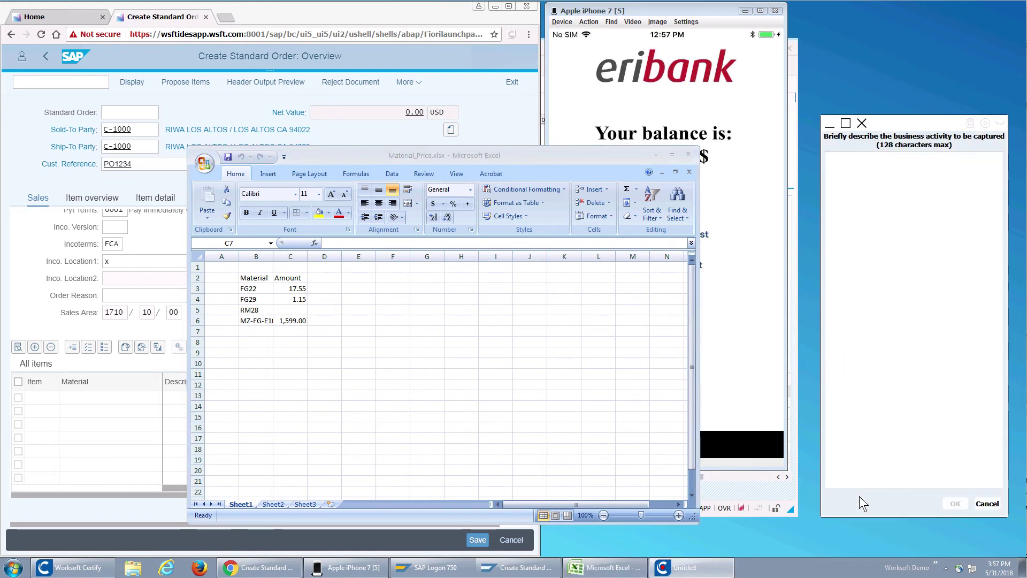
click(978, 390)
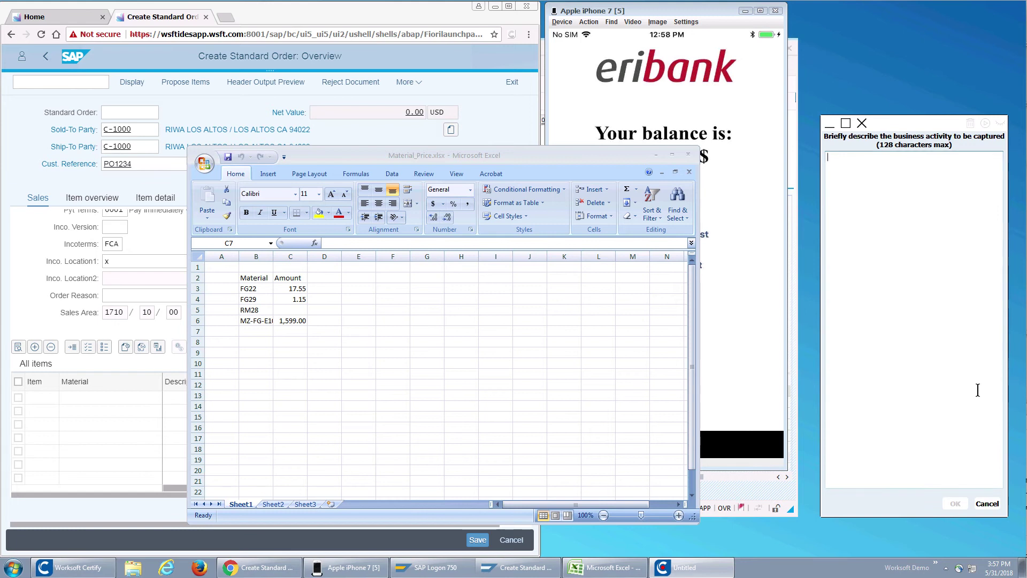
text(Verify price in excel)
click(949, 503)
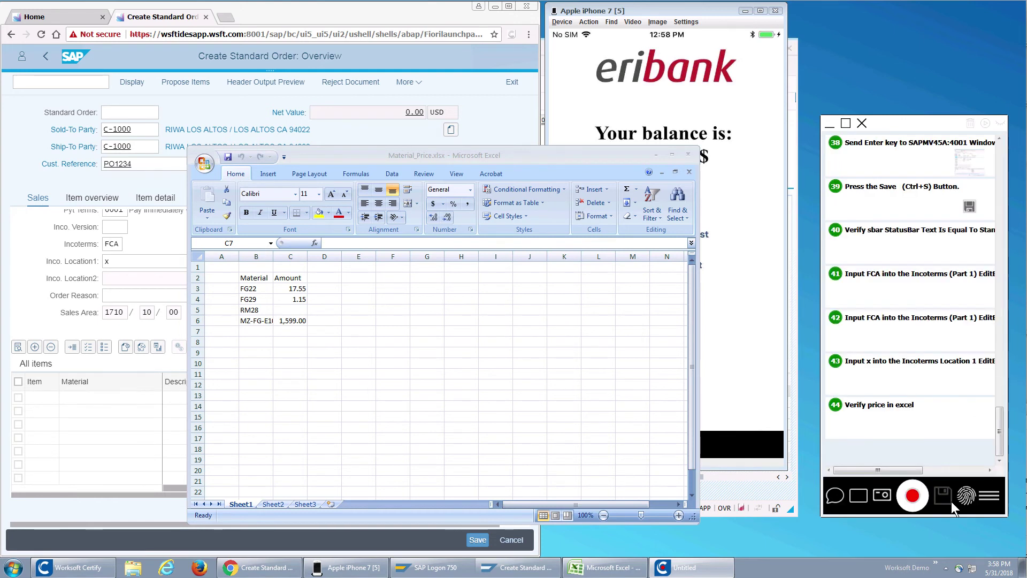
Step: Capture the whole screen and select FG22 and its amount 17.55 in cells B3 and C3
click(884, 497)
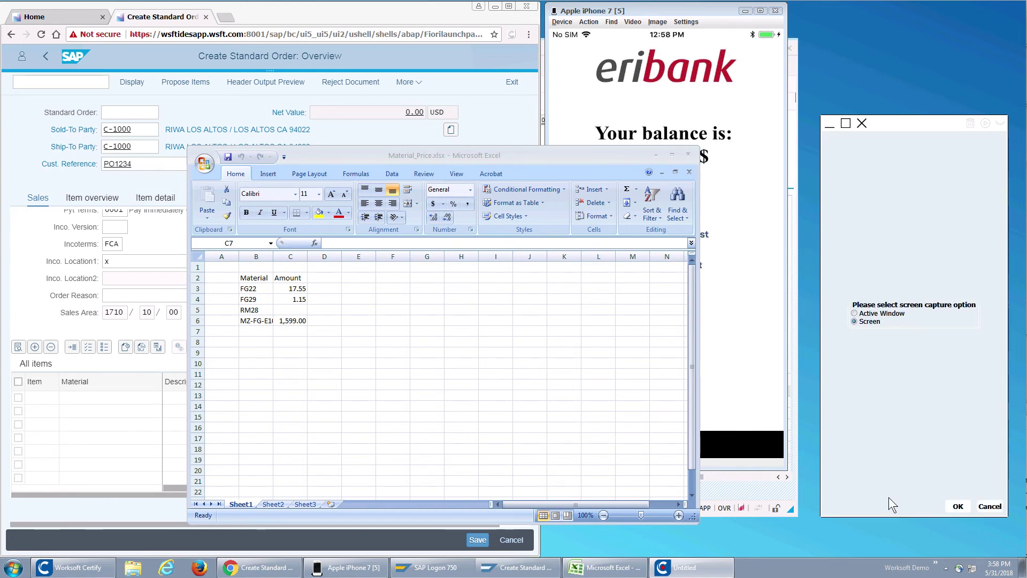
click(956, 502)
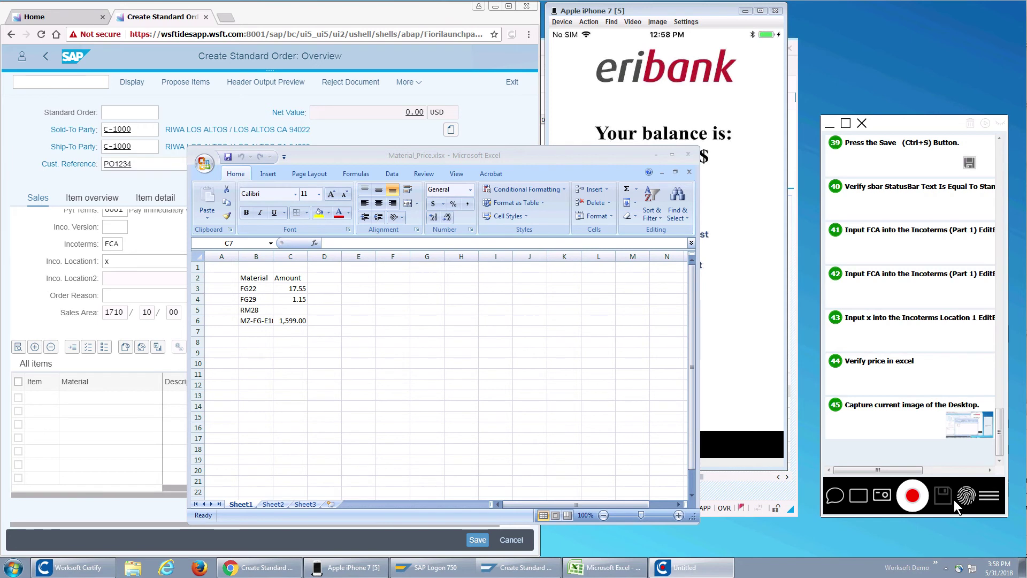
click(251, 289)
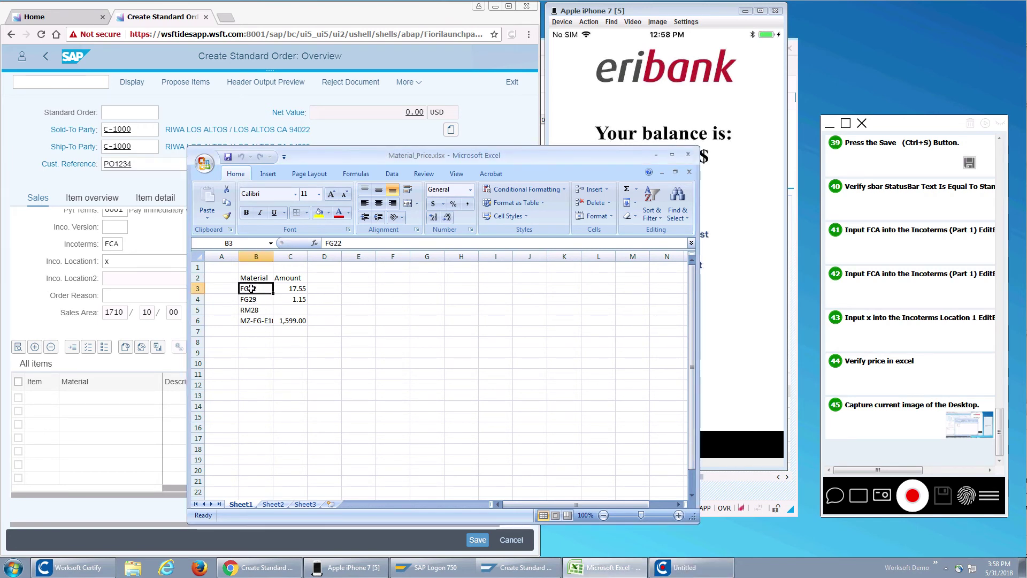
click(296, 288)
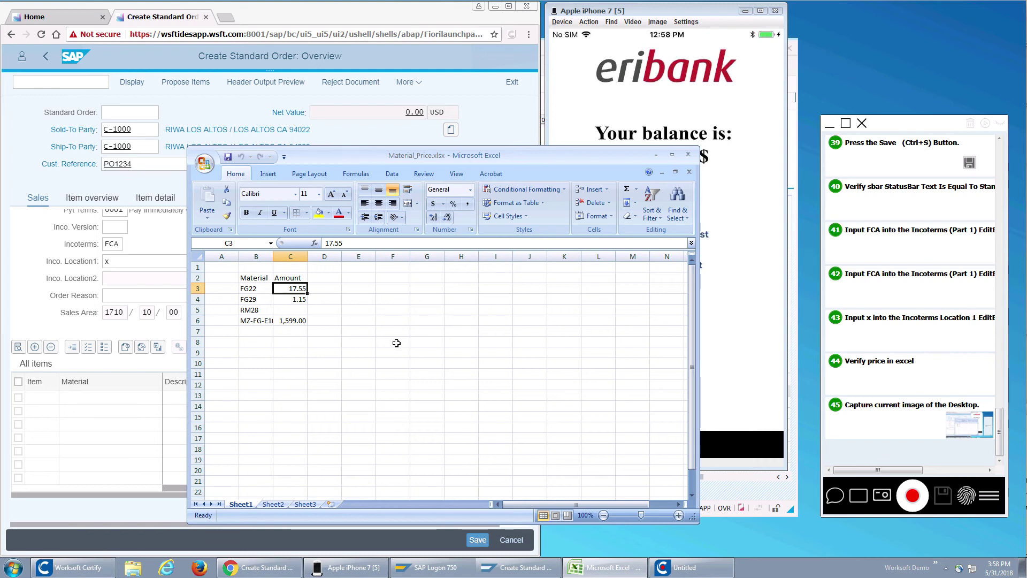
click(834, 495)
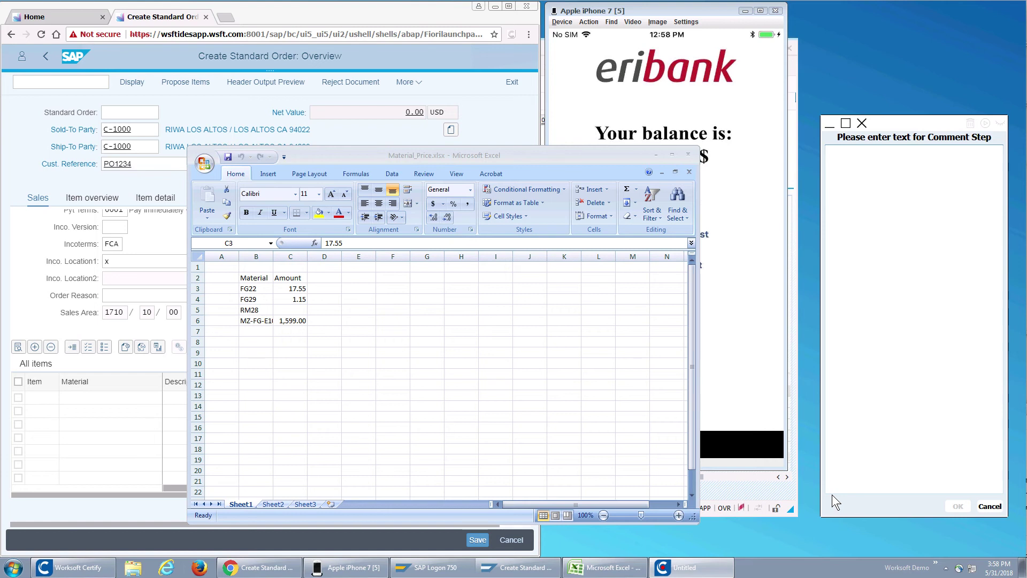
Step: Add the comment 'to verify the price look in excel for TG22…' comparing it with SAP GUI and web
click(904, 400)
text(to verify the price look in e)
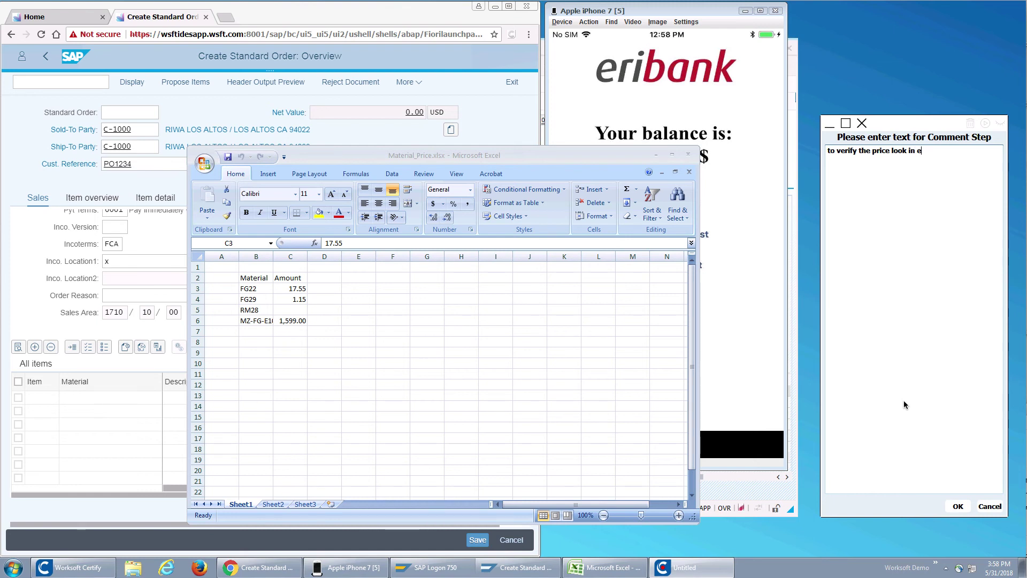
text(xcel for TG22 and)
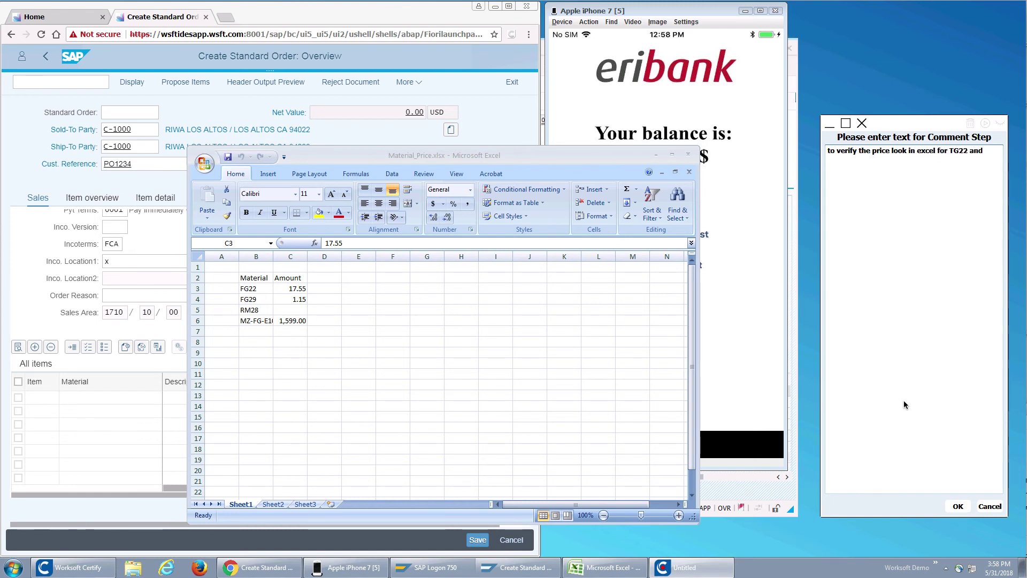
text( make sure the price matchines the)
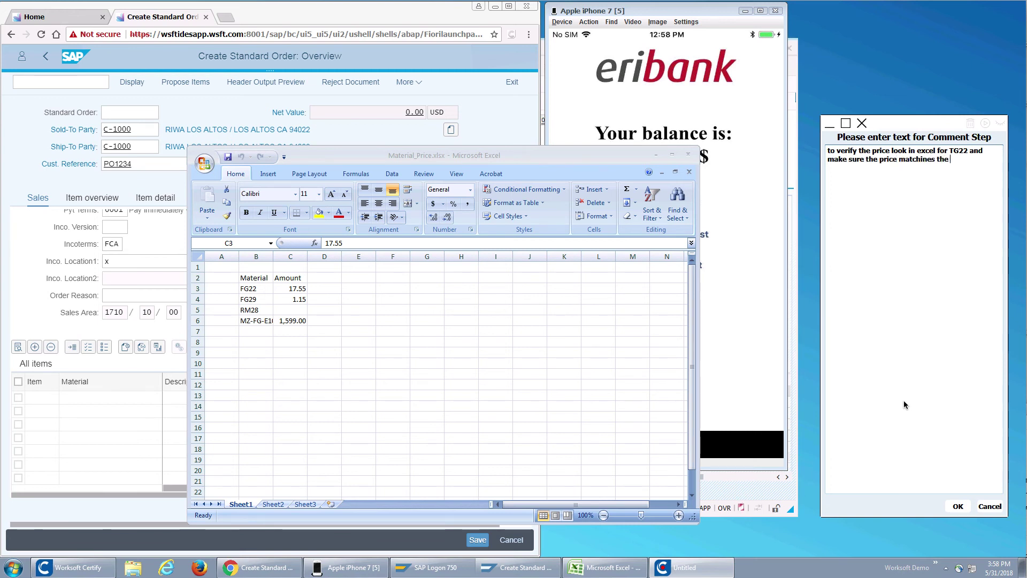
text( amount in)
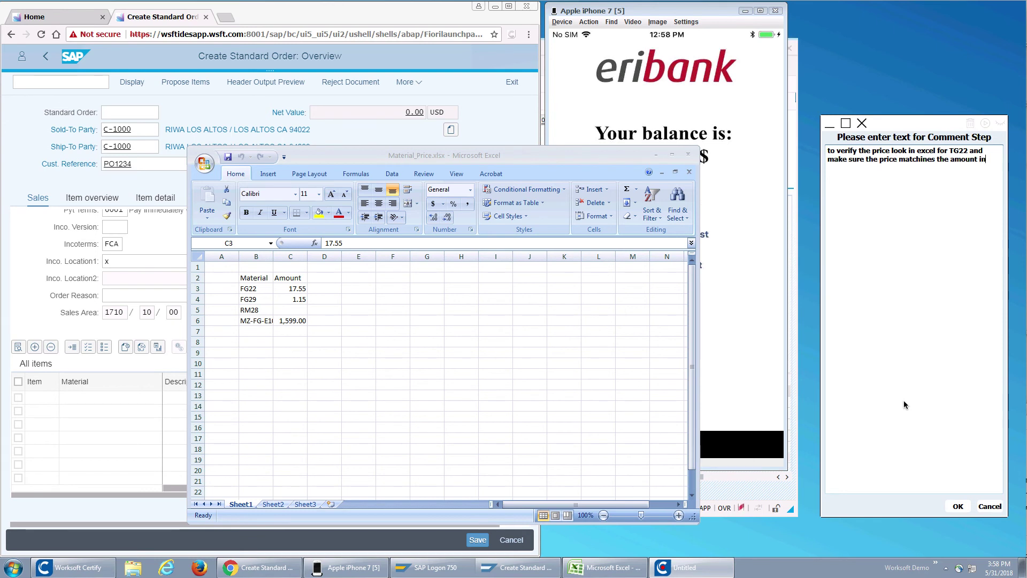
text( SAP GUI an dd the web)
click(961, 506)
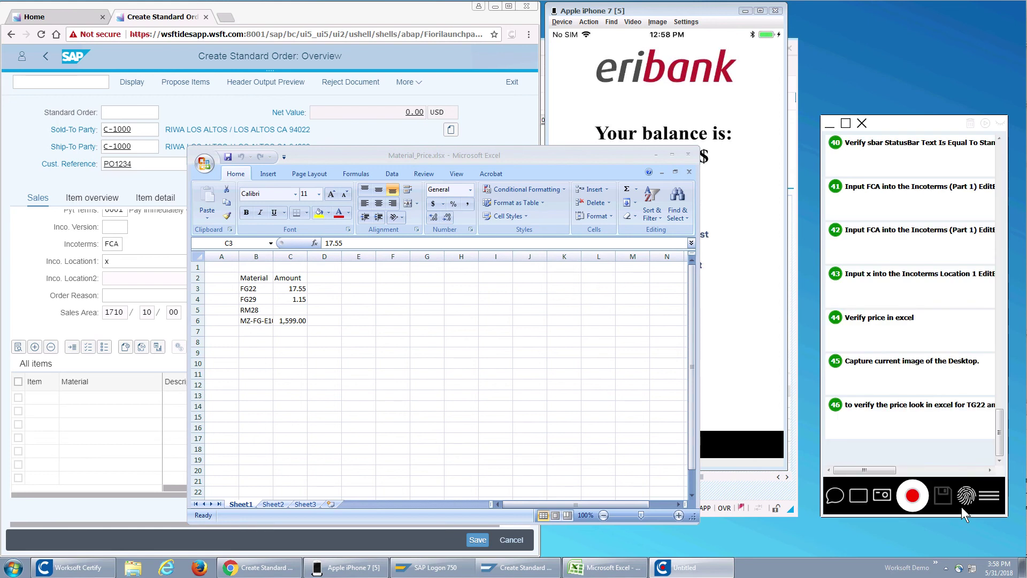
Step: Stop recording, choose Save to Analyze, and sign in with the account password
click(915, 502)
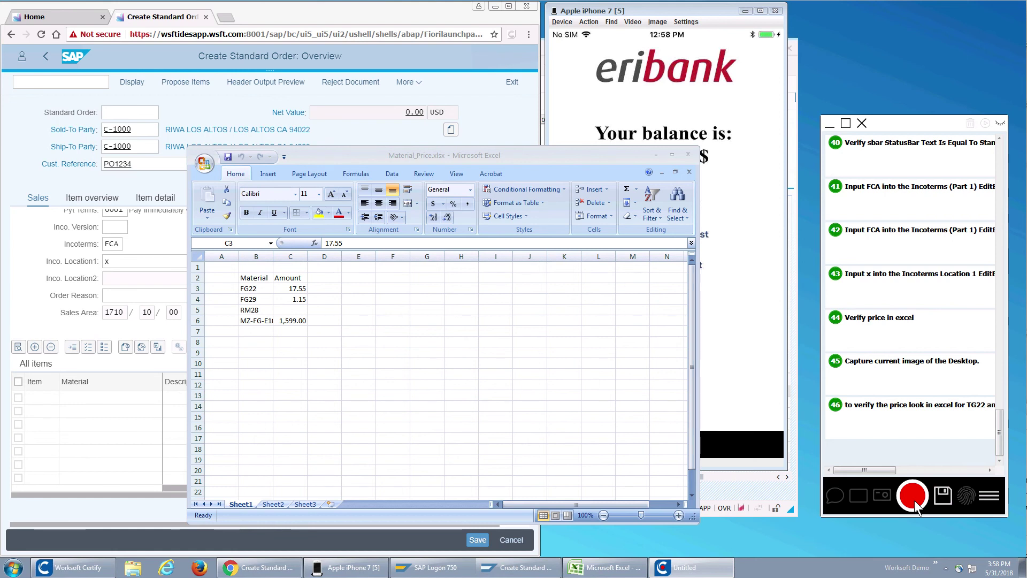
click(988, 495)
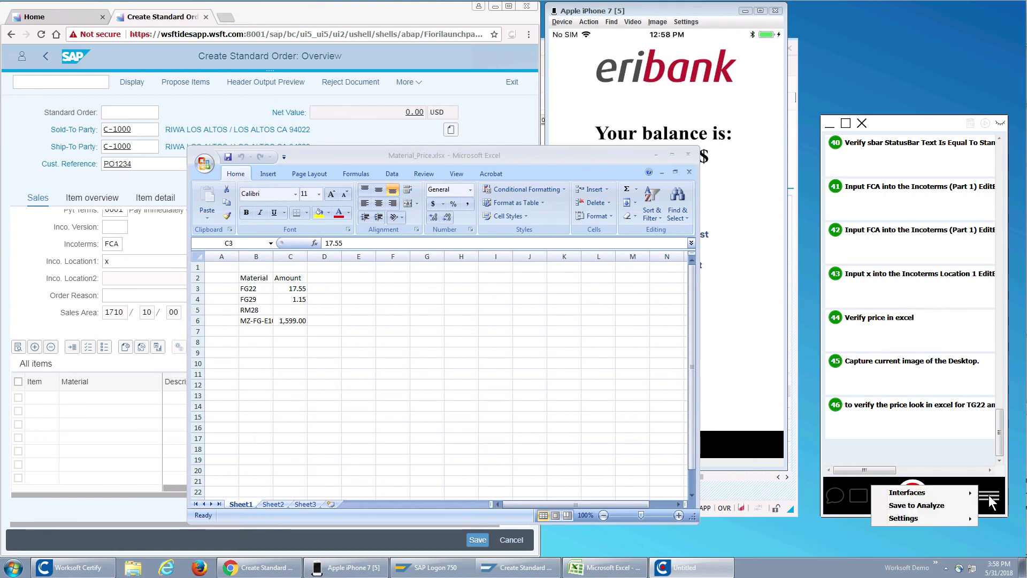
click(945, 505)
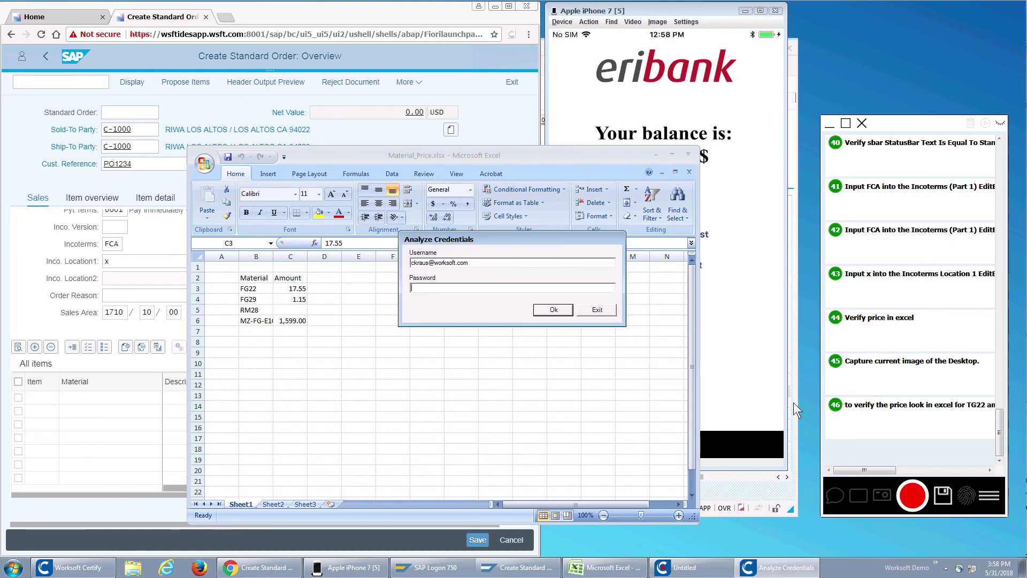
text(*******)
click(552, 310)
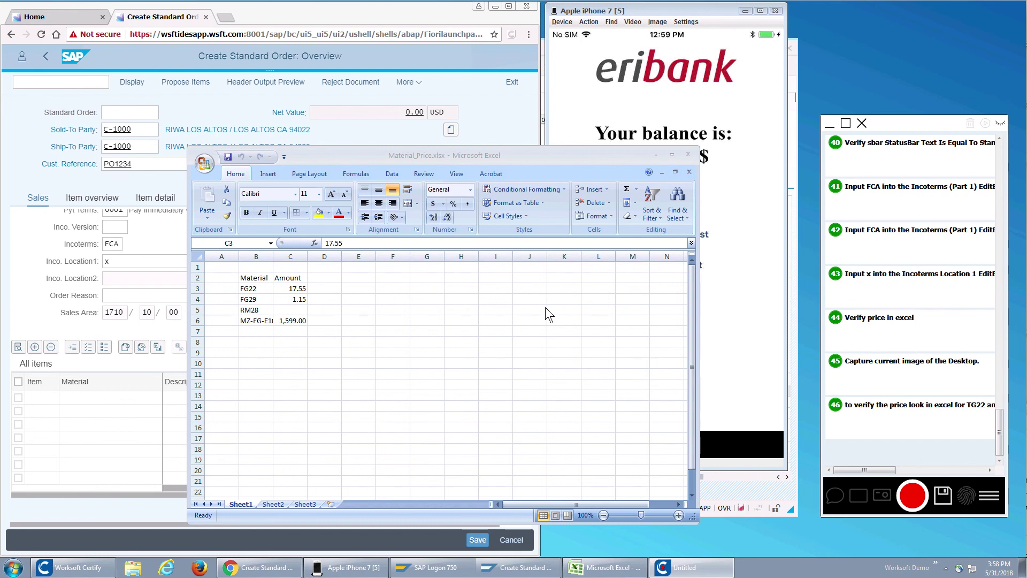